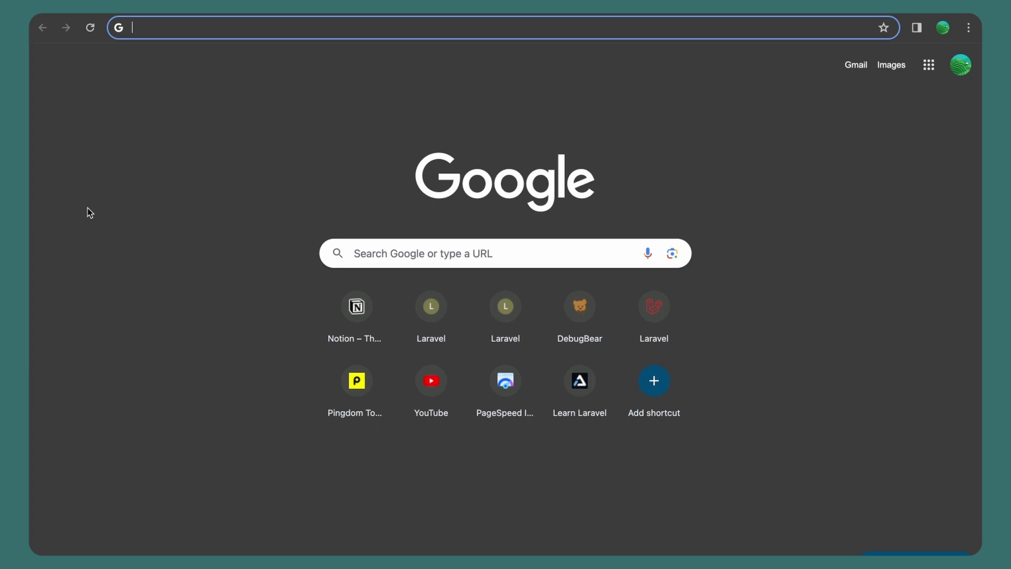
Go to ollama.com in Google Chrome's address bar
{"action": "type", "text": "ollama"}
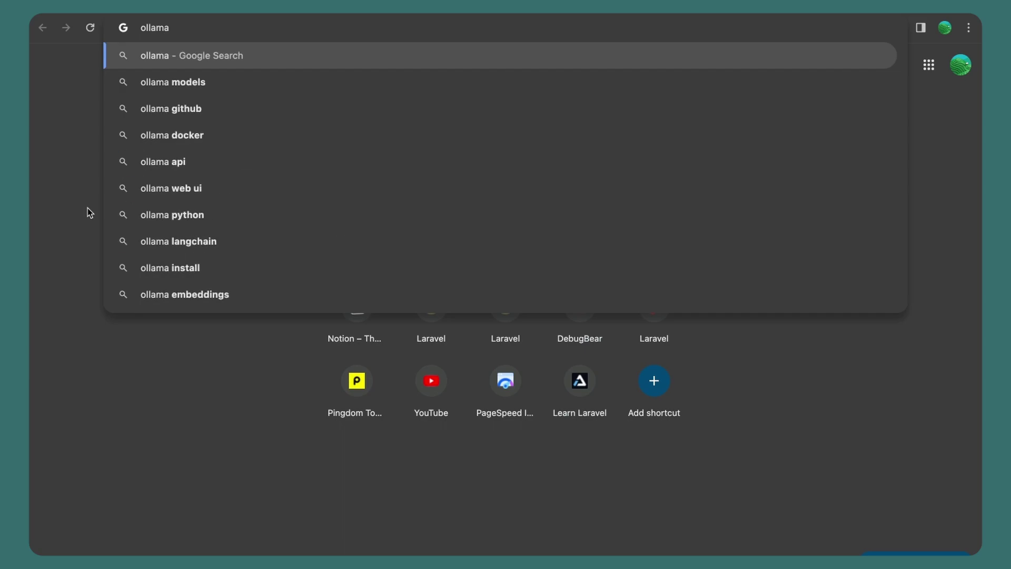
{"action": "type", "text": ".com"}
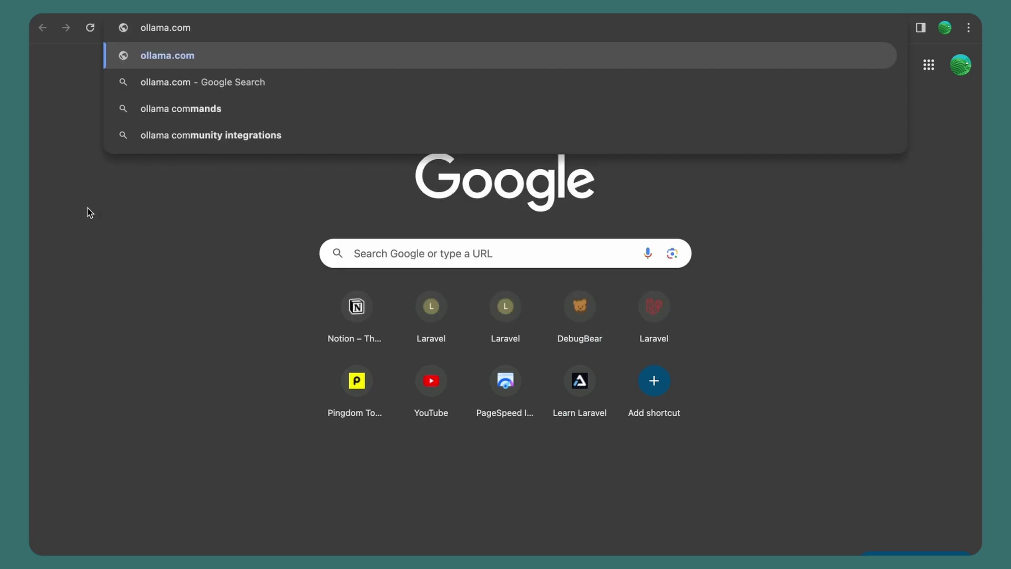
{"action": "key", "text": "Return"}
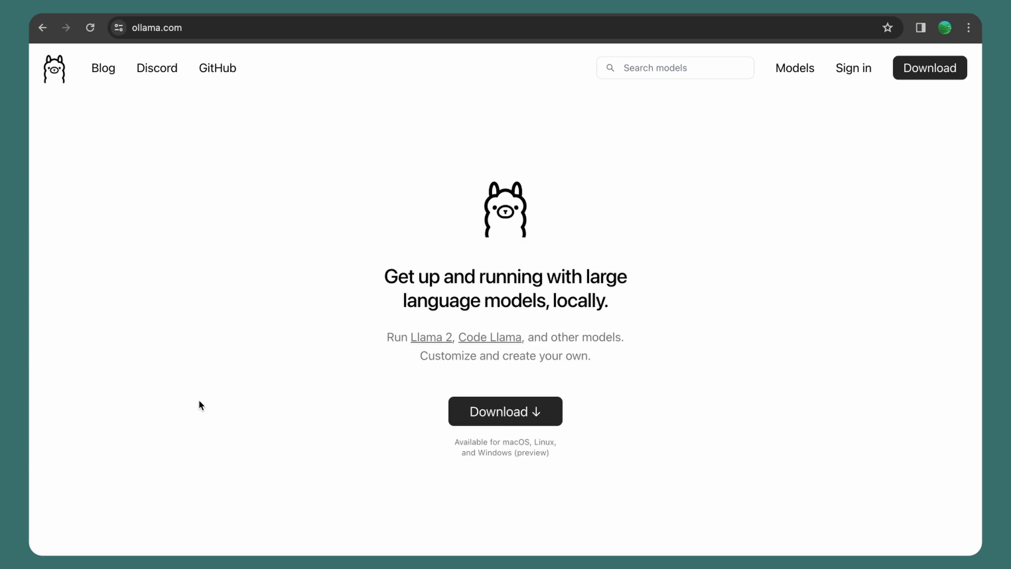
Start the macOS Ollama download and open a new browser tab
{"action": "left_click", "coordinate": [535, 418]}
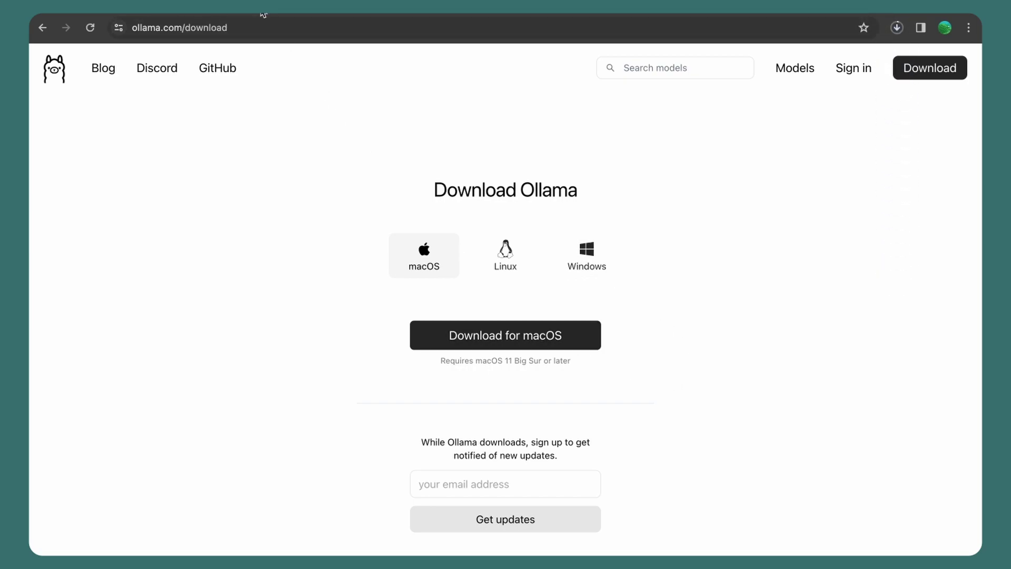
{"action": "key", "text": "super+t"}
Paste and load github.com/open-webui/open-webui, then scroll down to its README
{"action": "type", "text": "https://github.com/open-webui/open-webui"}
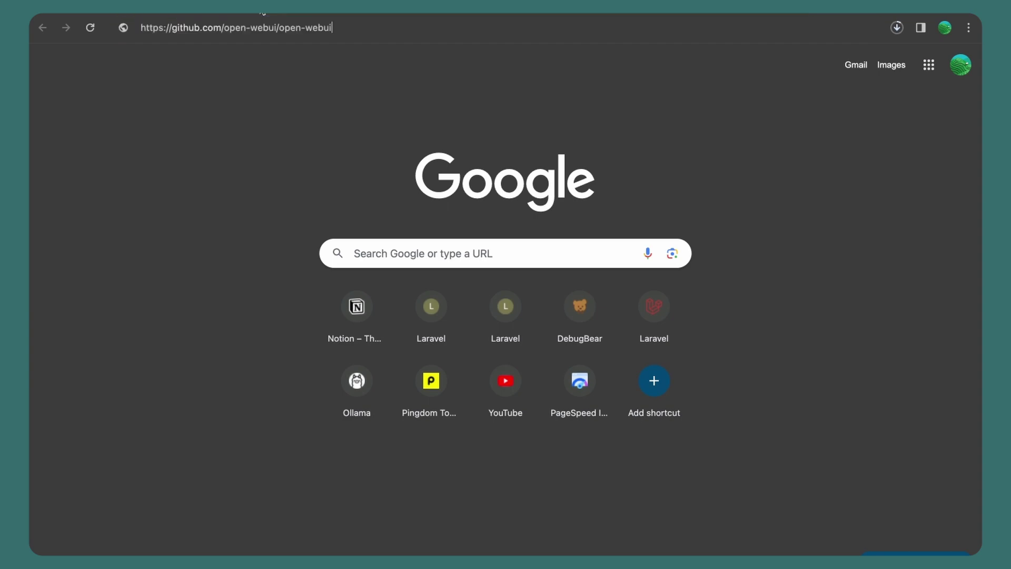
{"action": "key", "text": "Return"}
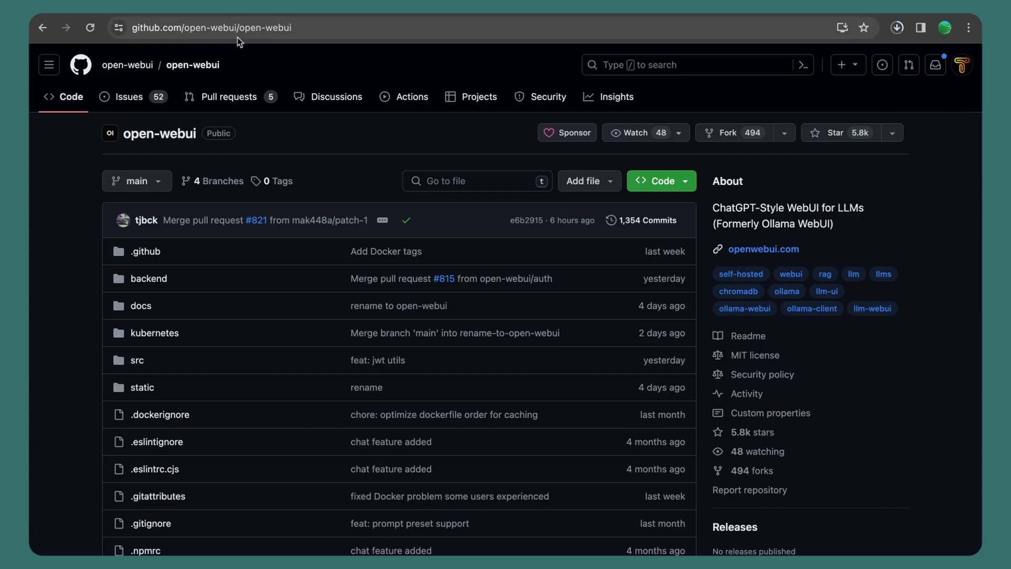
{"action": "scroll", "coordinate": [348, 112], "scroll_direction": "down", "scroll_amount": 15}
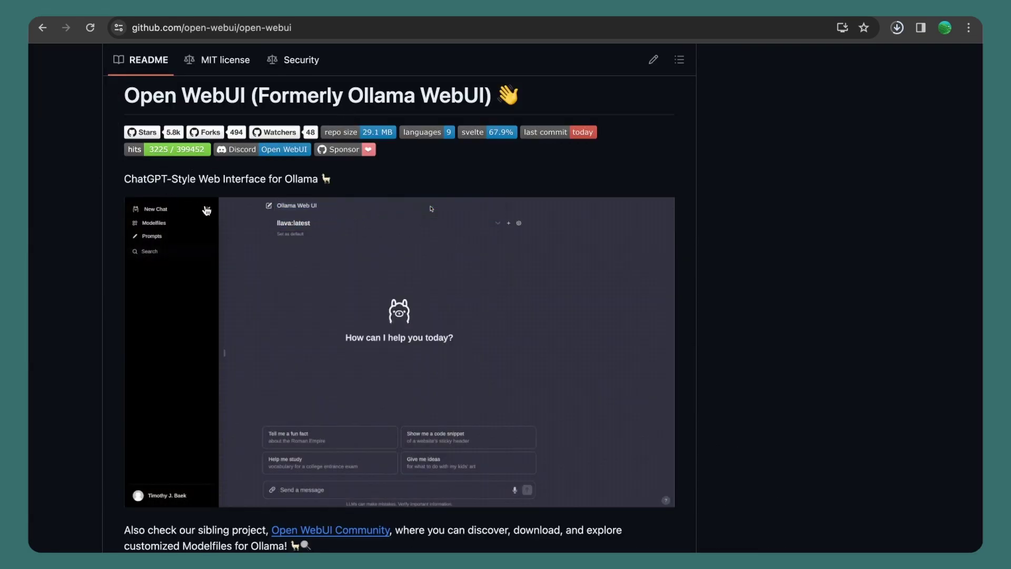
{"action": "scroll", "coordinate": [251, 249], "scroll_direction": "down", "scroll_amount": 1}
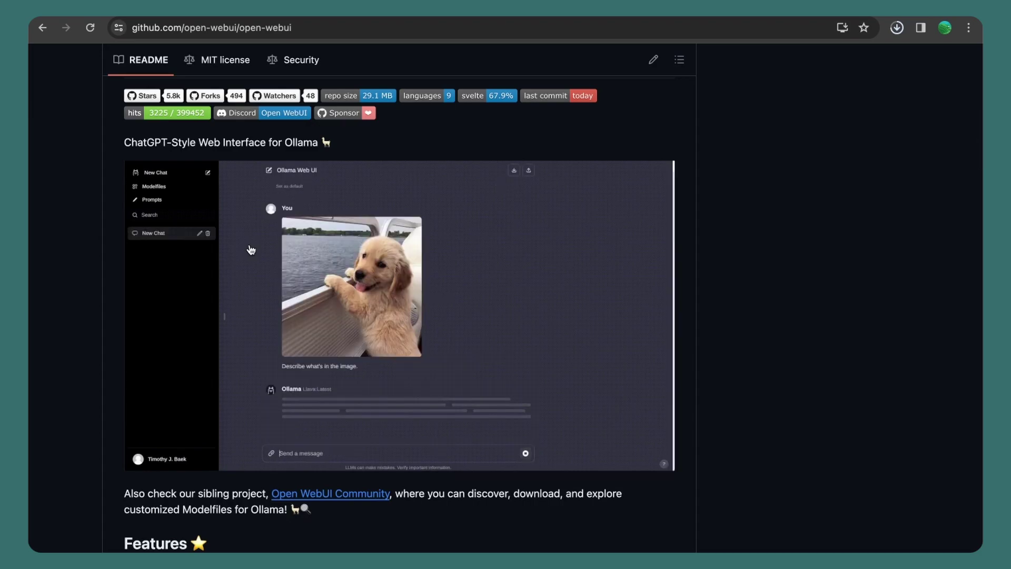
{"action": "scroll", "coordinate": [251, 249], "scroll_direction": "down", "scroll_amount": 1}
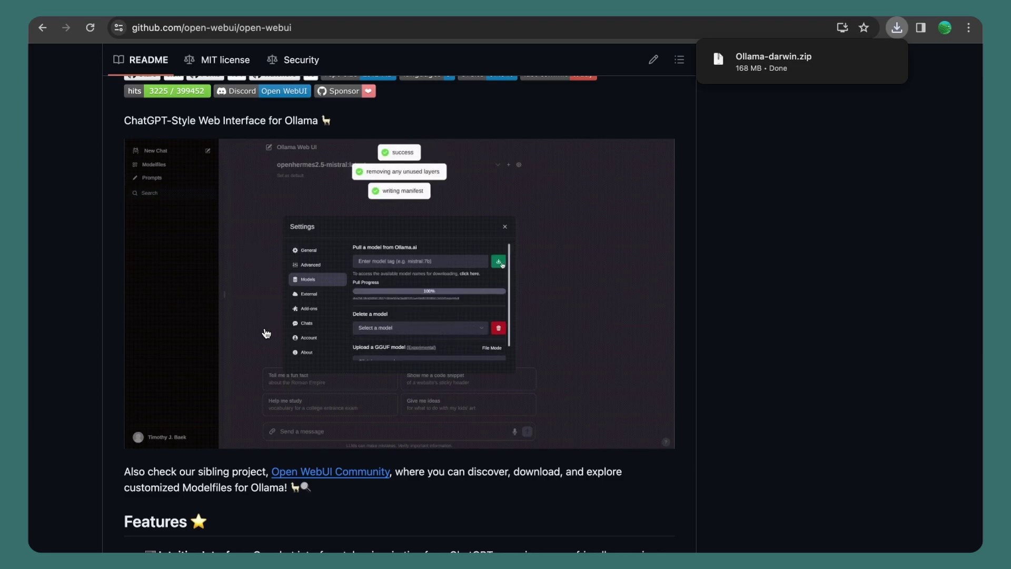
Extract Ollama-darwin.zip in Finder and move the Ollama app into Applications
{"action": "mouse_move", "coordinate": [817, 68]}
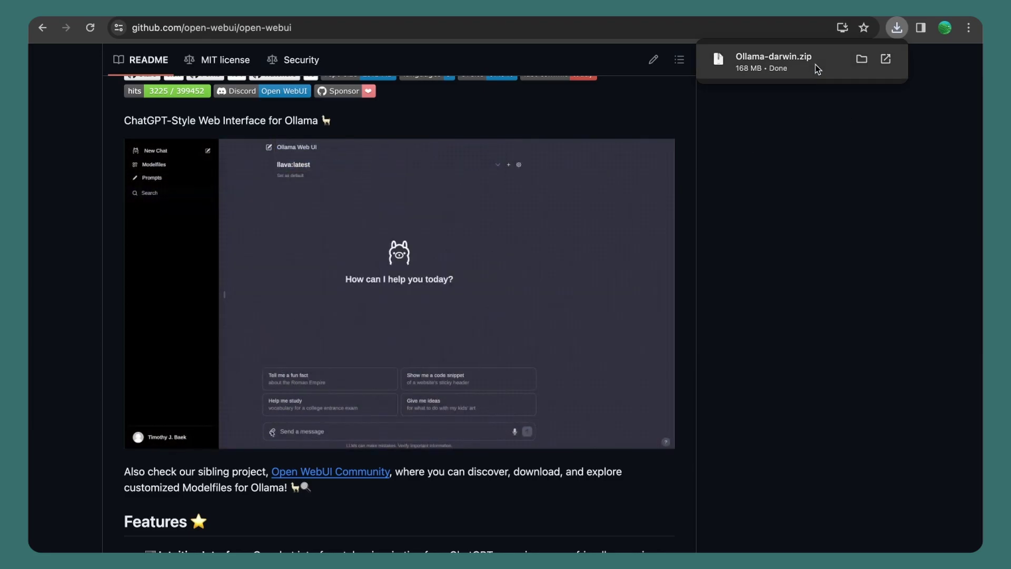
{"action": "left_click", "coordinate": [863, 60]}
{"action": "double_click", "coordinate": [431, 126]}
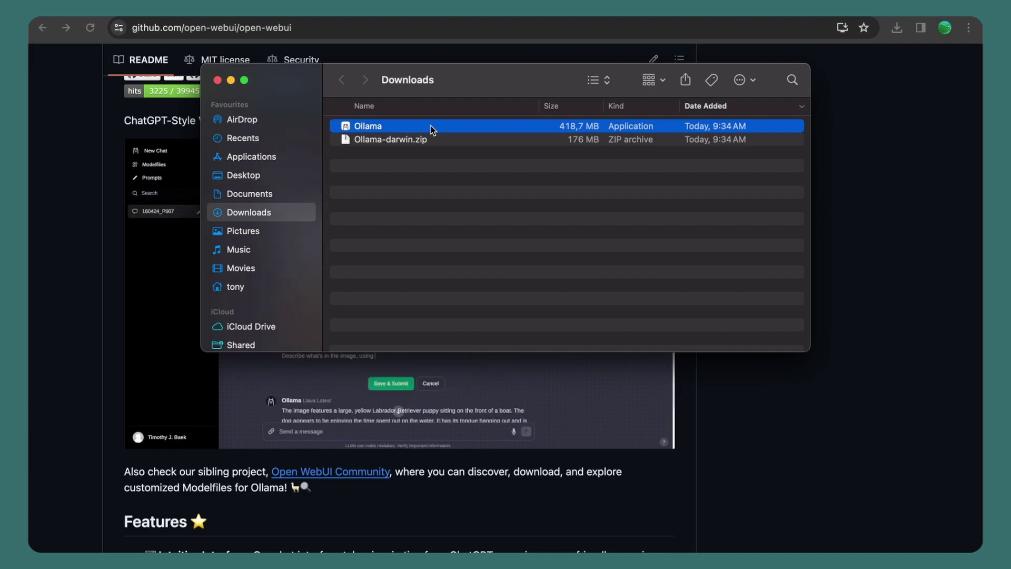
{"action": "left_click_drag", "start_coordinate": [431, 125], "coordinate": [283, 159]}
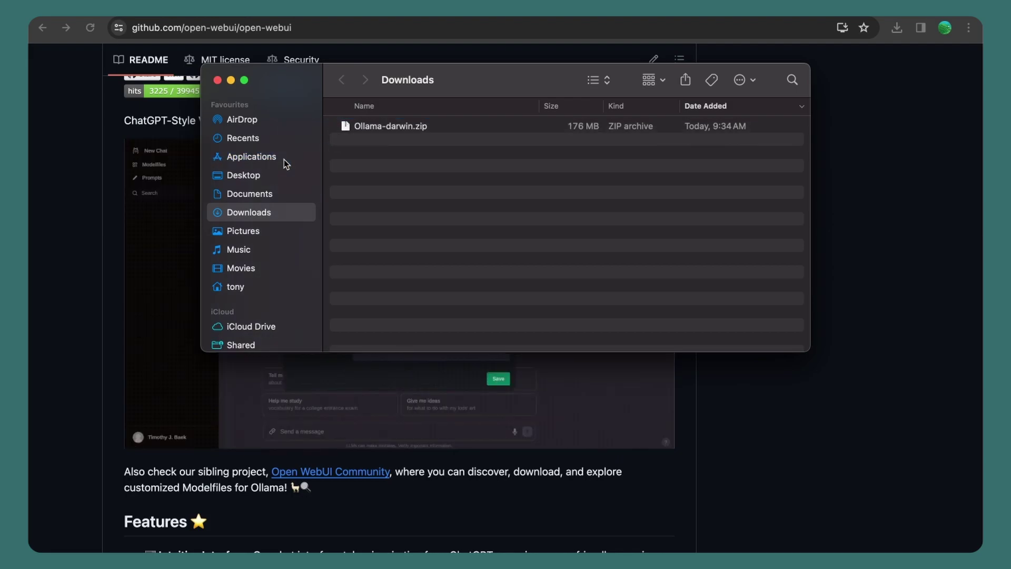
Launch Ollama from the app launcher by searching 'oll'
{"action": "key", "text": "super+space"}
{"action": "type", "text": "oll"}
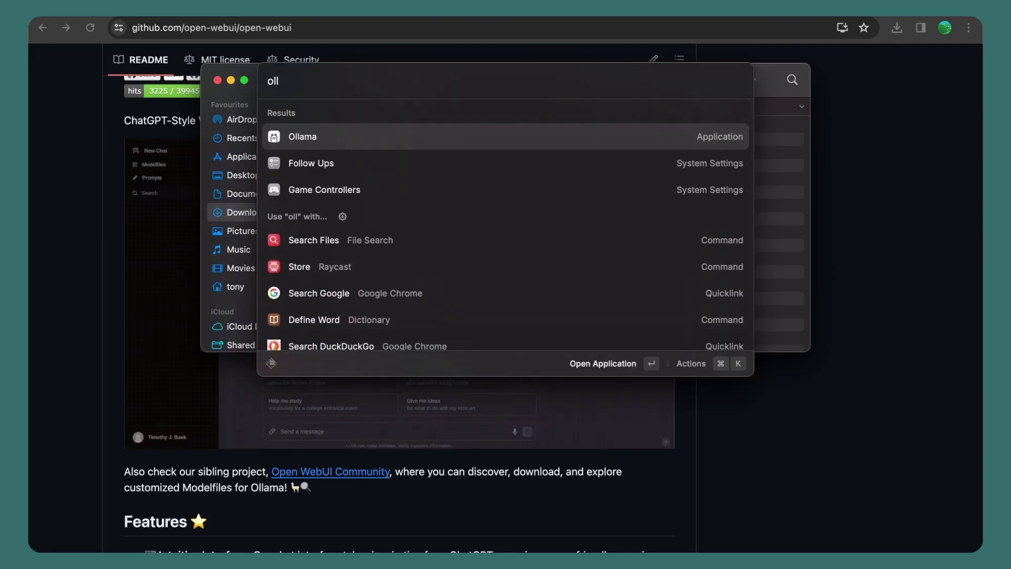
{"action": "key", "text": "Return"}
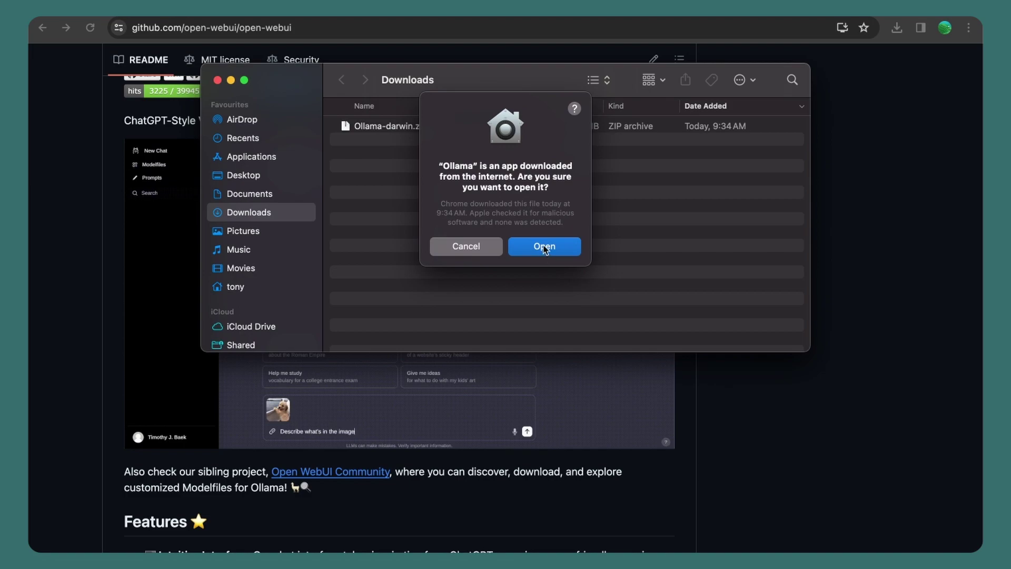
Confirm opening Ollama, install its command line tool with the administrator password, and finish setup
{"action": "left_click", "coordinate": [544, 246]}
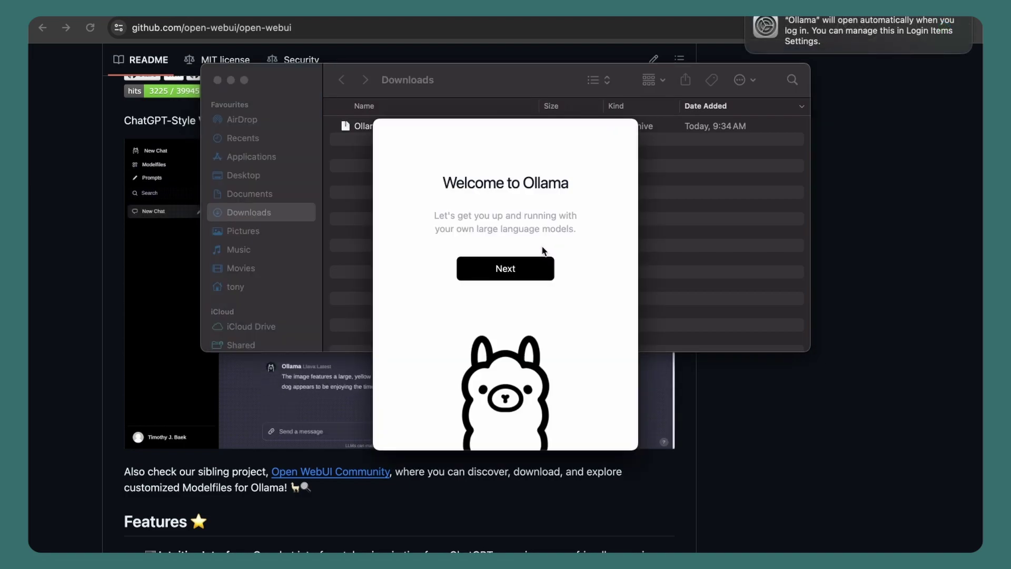
{"action": "left_click", "coordinate": [517, 269]}
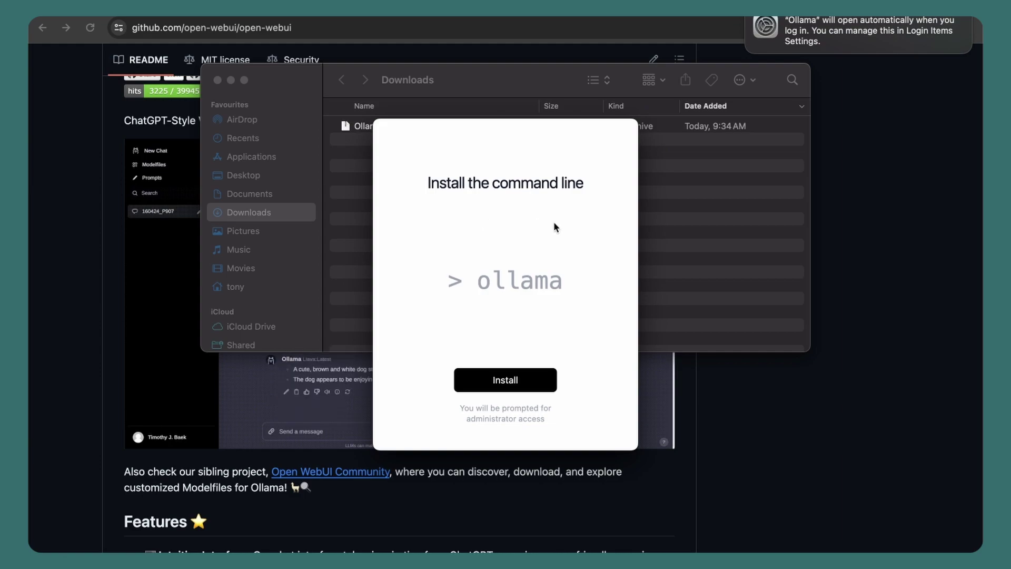
{"action": "left_click", "coordinate": [497, 380]}
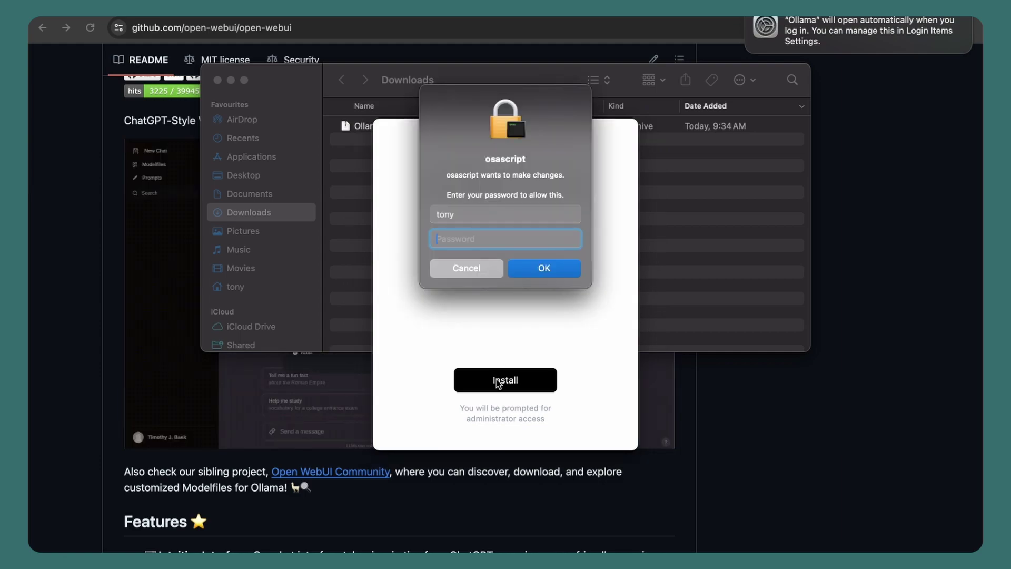
{"action": "type", "text": "••••"}
{"action": "key", "text": "Return"}
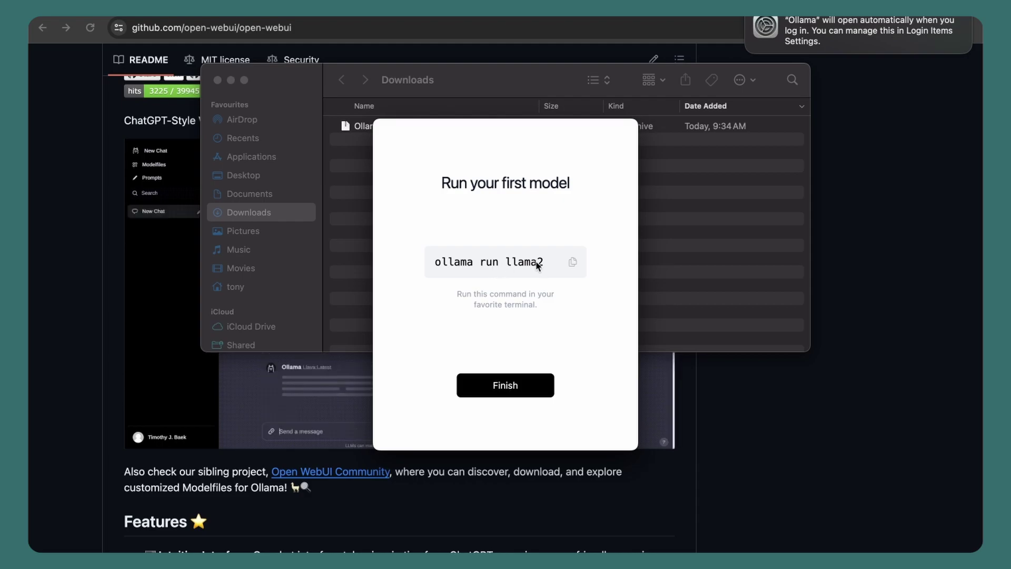
{"action": "left_click", "coordinate": [520, 385]}
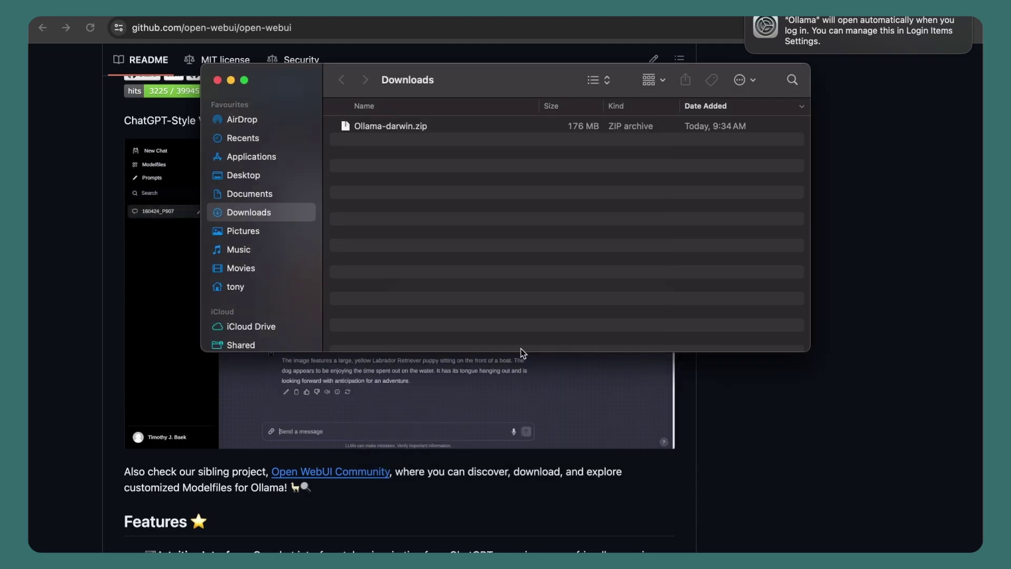
Close the Downloads window and launch Terminal from the app launcher
{"action": "key", "text": "super+w"}
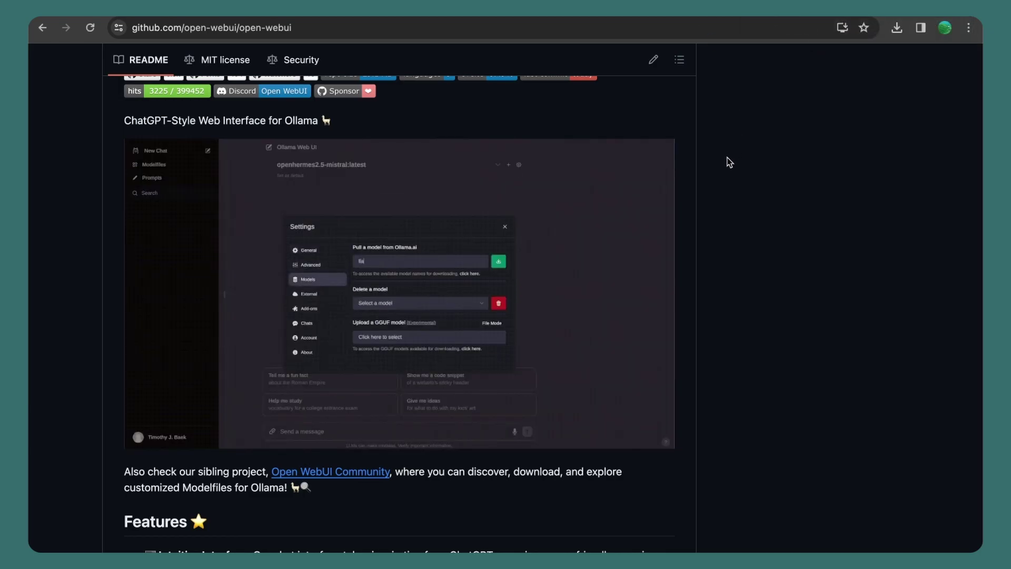
{"action": "key", "text": "alt+space"}
{"action": "type", "text": "ter"}
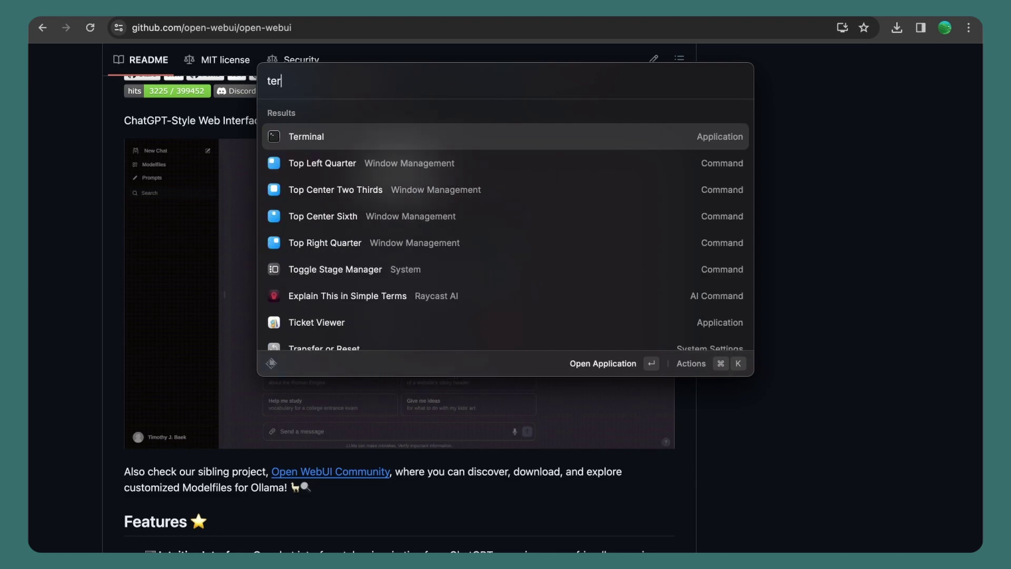
{"action": "key", "text": "Return"}
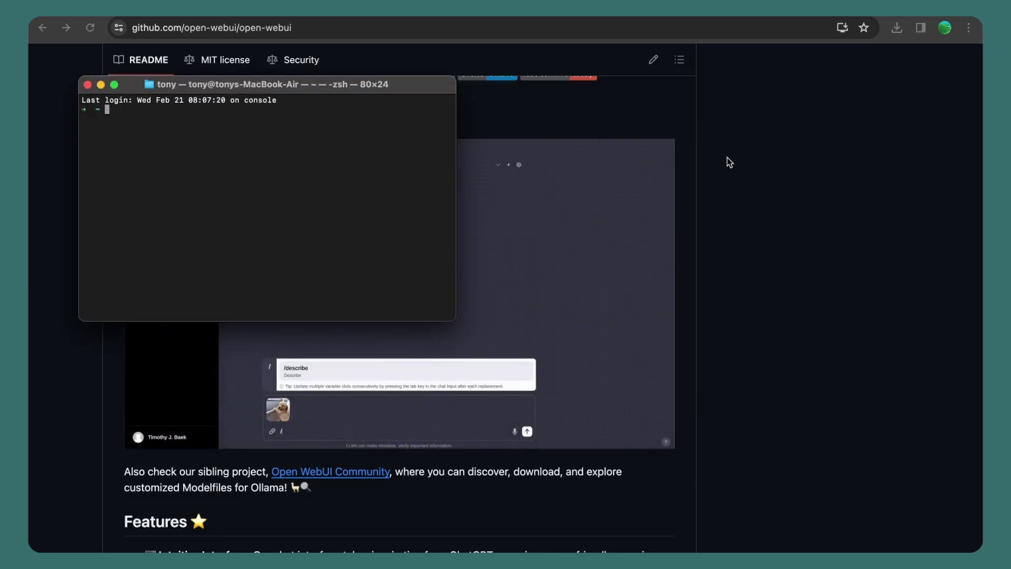
Enlarge the Terminal text twice and run 'ollama run llama2' to pull the model
{"action": "key", "text": "super+plus"}
{"action": "key", "text": "super+plus"}
{"action": "key", "text": "super+plus"}
{"action": "key", "text": "super+plus"}
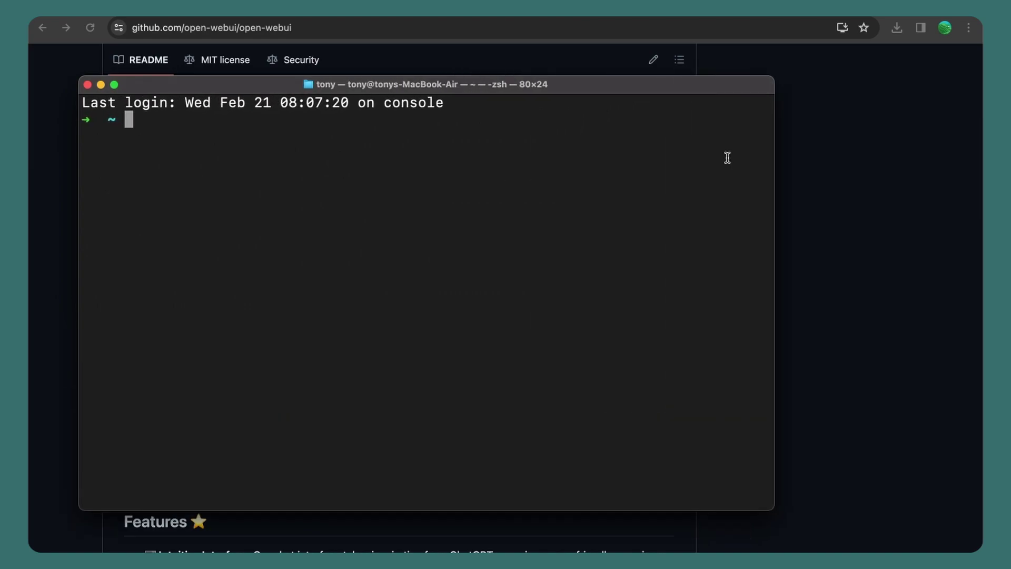
{"action": "key", "text": "super+plus"}
{"action": "type", "text": "oll"}
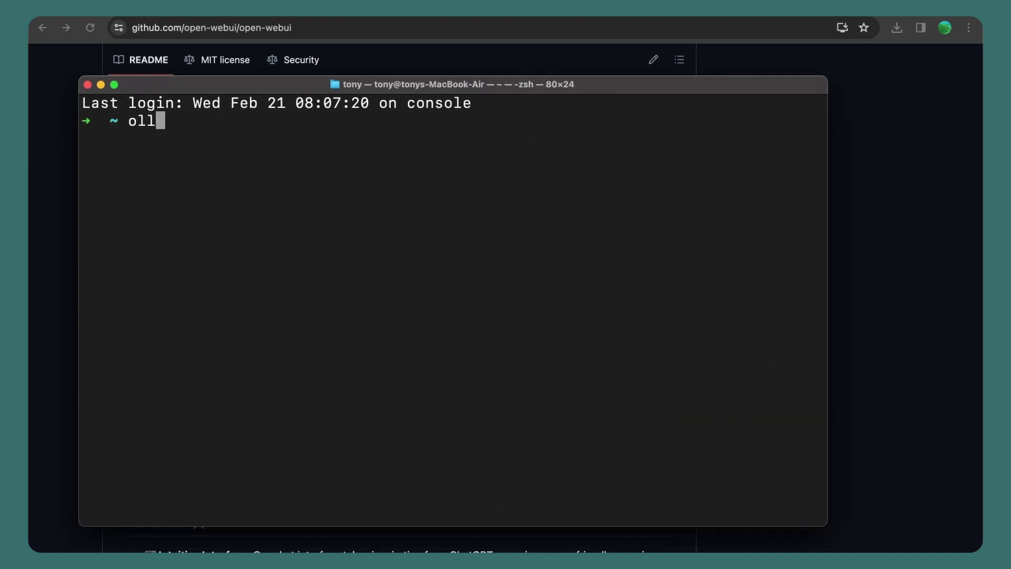
{"action": "type", "text": "ama run"}
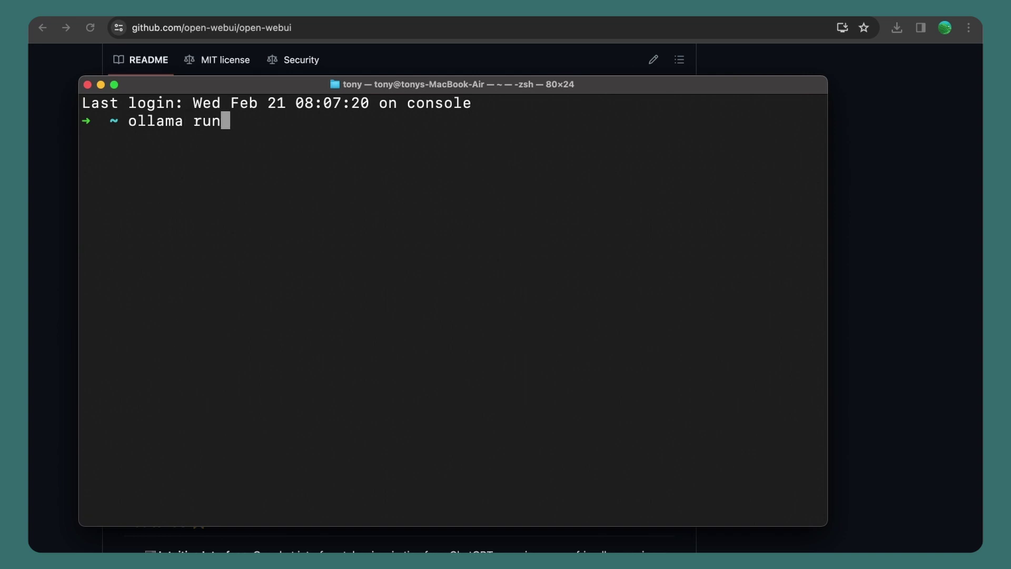
{"action": "type", "text": " llama2"}
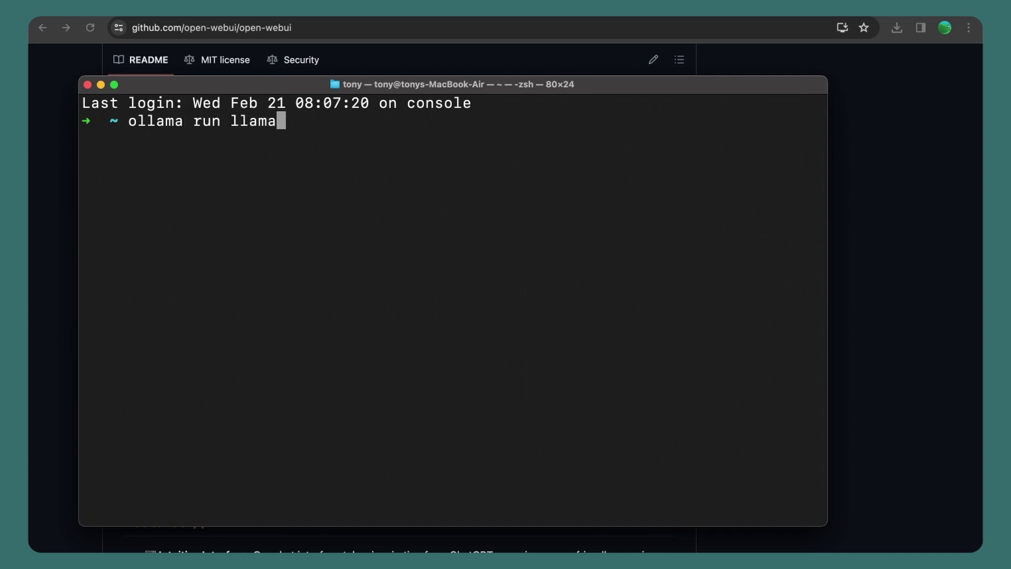
{"action": "key", "text": "Return"}
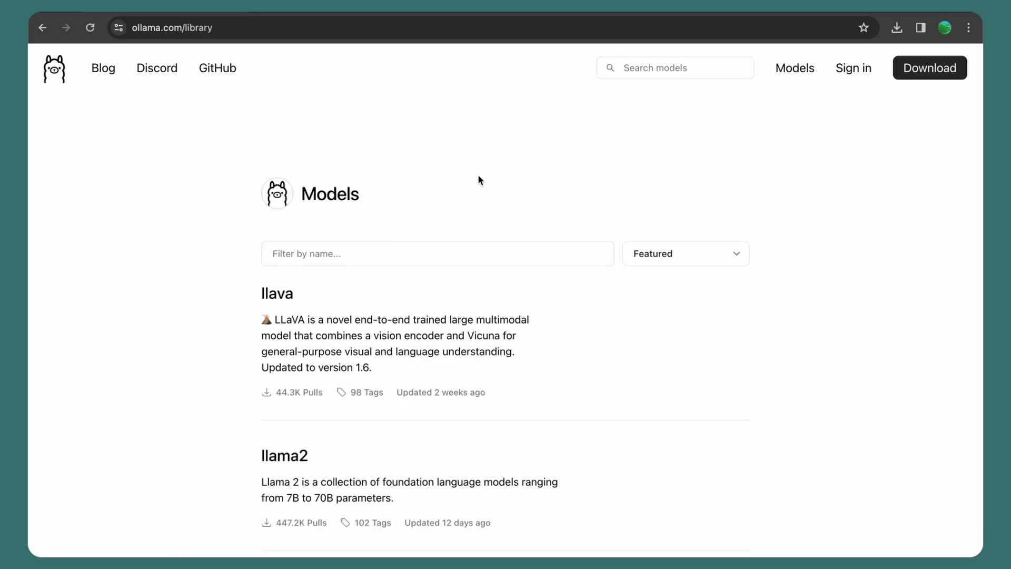
Sort ollama.com/library by Most popular and scroll through the model list
{"action": "left_click", "coordinate": [670, 256]}
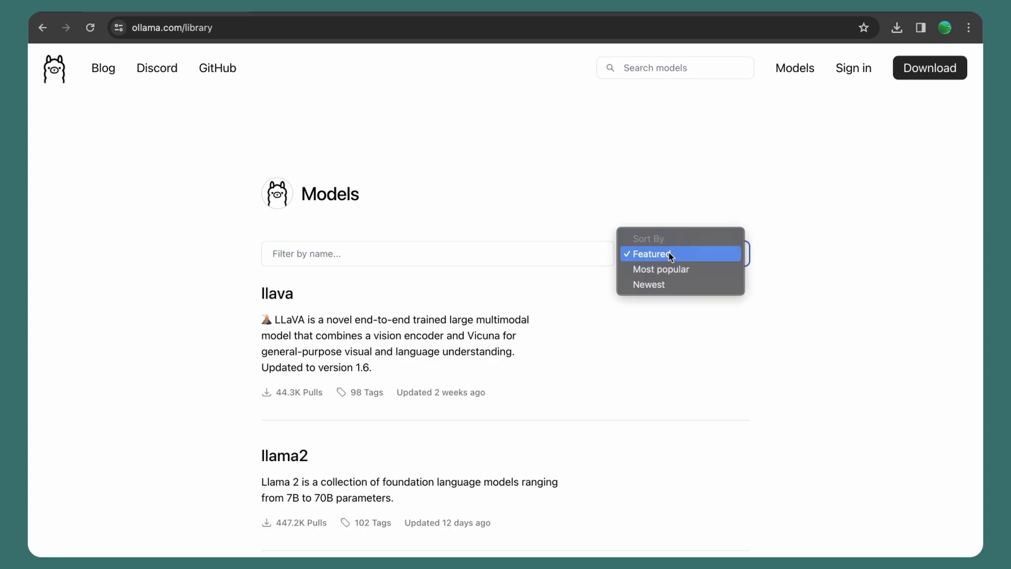
{"action": "left_click", "coordinate": [672, 266]}
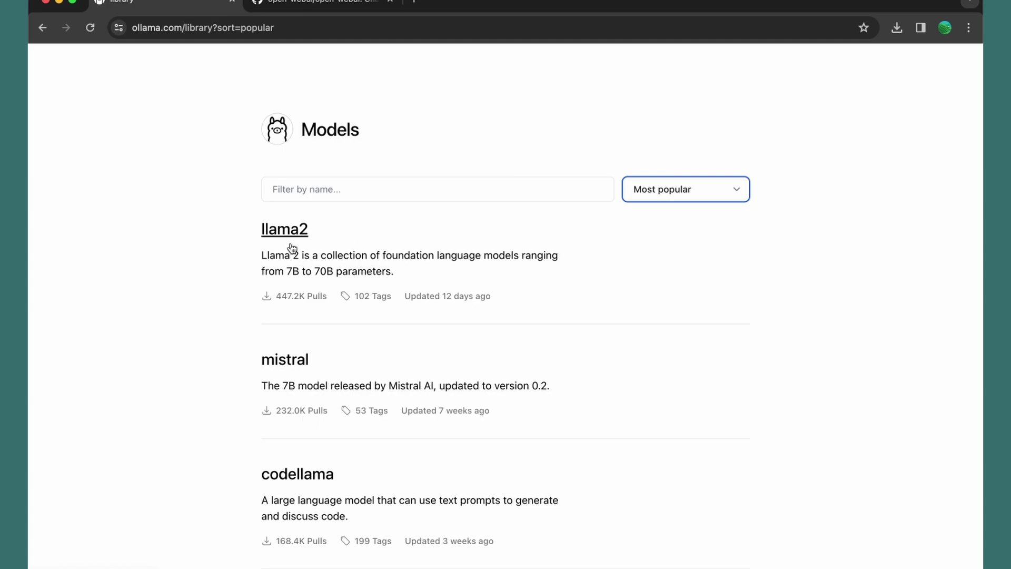
{"action": "scroll", "coordinate": [228, 272], "scroll_direction": "down", "scroll_amount": 2}
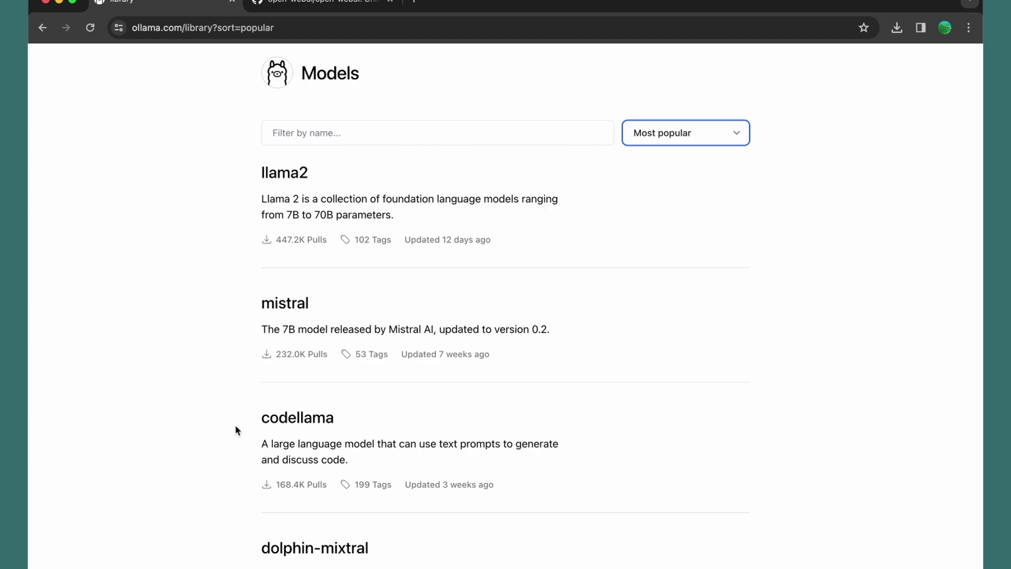
{"action": "scroll", "coordinate": [236, 429], "scroll_direction": "down", "scroll_amount": 2}
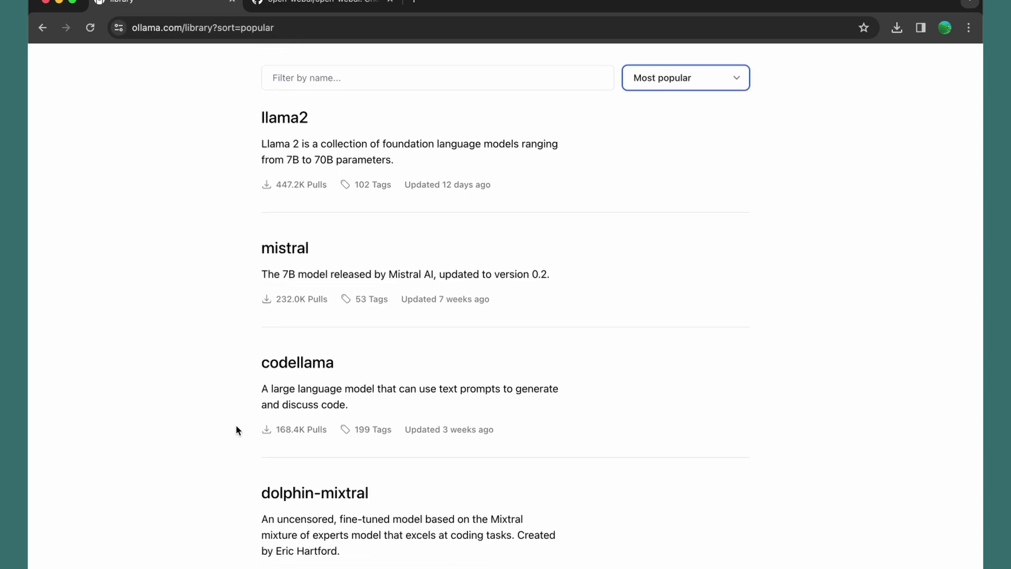
{"action": "scroll", "coordinate": [247, 369], "scroll_direction": "down", "scroll_amount": 10}
{"action": "scroll", "coordinate": [253, 343], "scroll_direction": "down", "scroll_amount": 7}
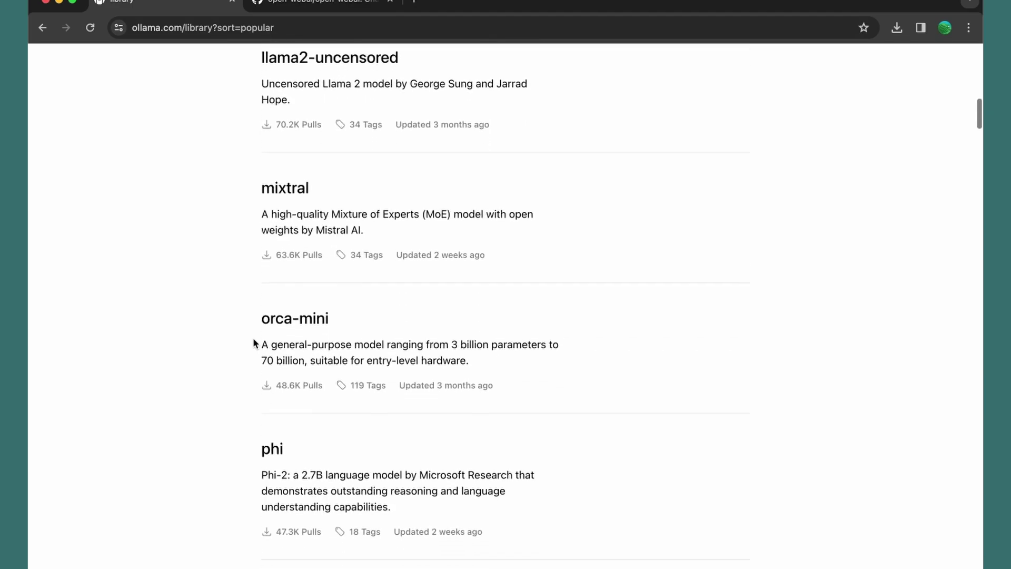
{"action": "scroll", "coordinate": [254, 343], "scroll_direction": "up", "scroll_amount": 9}
{"action": "scroll", "coordinate": [254, 343], "scroll_direction": "up", "scroll_amount": 10}
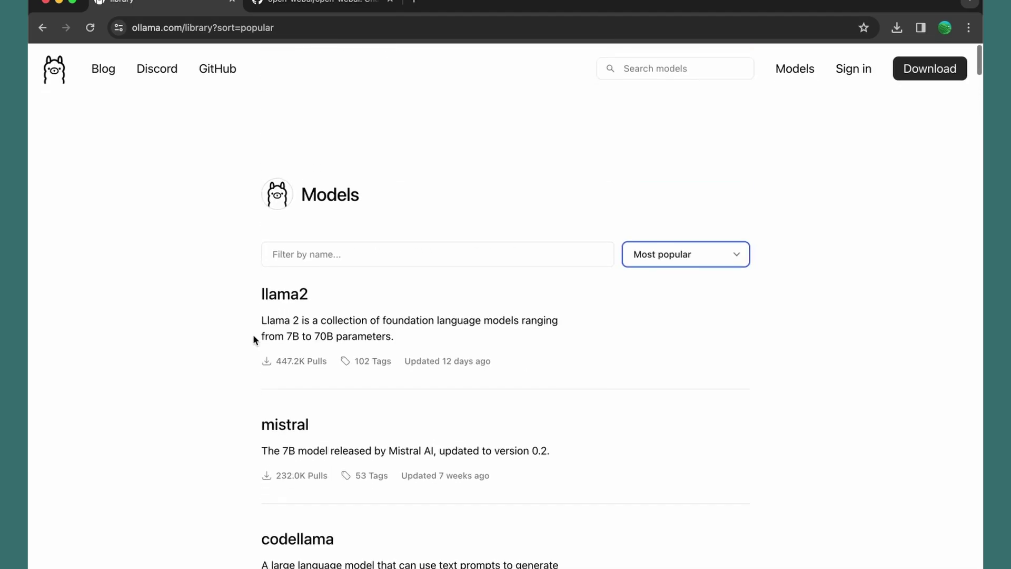
Switch back to Terminal and send 'Hello' to llama2 at the >>> prompt
{"action": "key", "text": "super+Tab"}
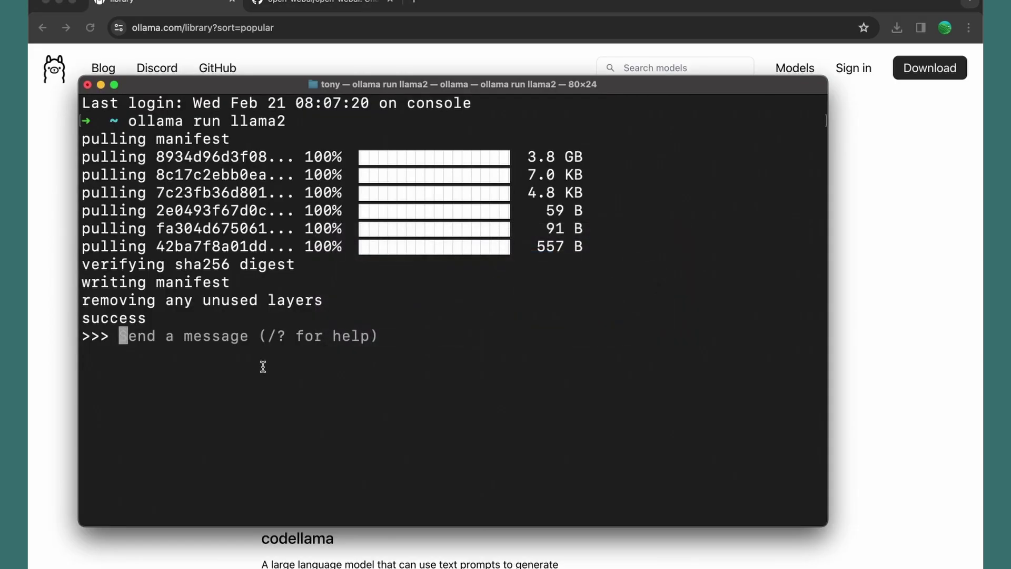
{"action": "type", "text": "Hello"}
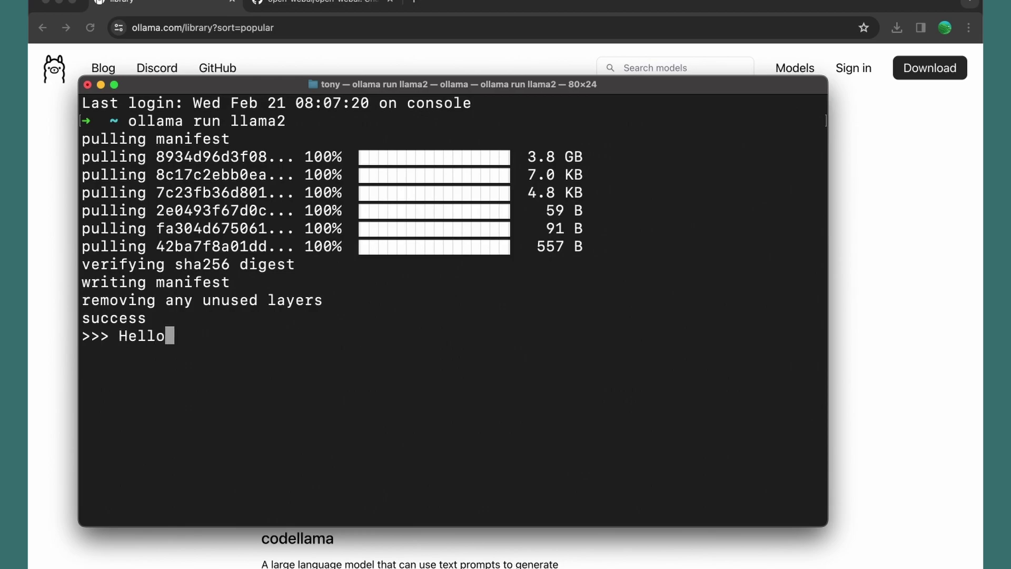
{"action": "key", "text": "Return"}
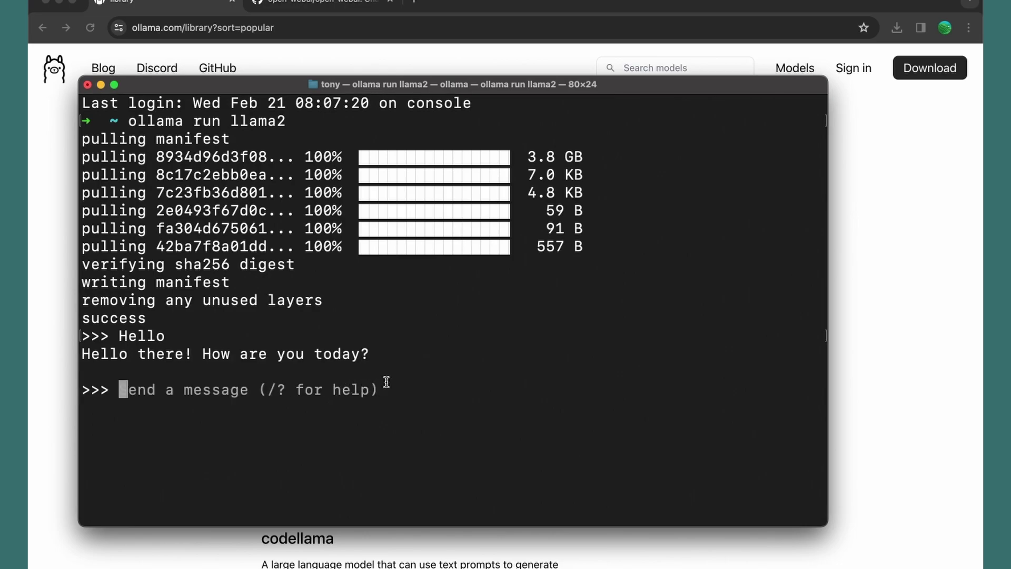
Return to the open-webui GitHub tab and scroll the README to 'Steps to Install Open WebUI'
{"action": "left_click", "coordinate": [324, 9]}
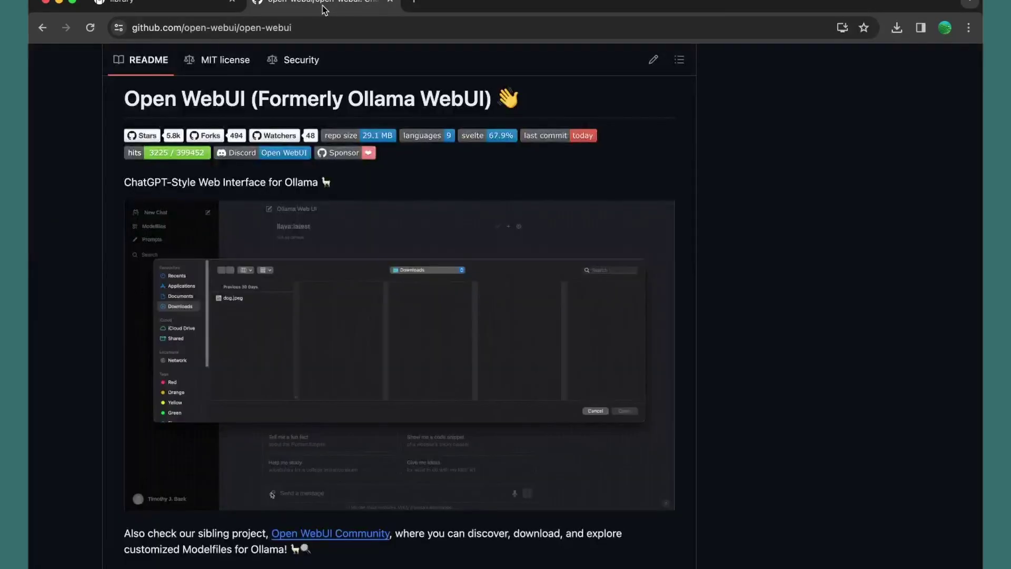
{"action": "scroll", "coordinate": [302, 224], "scroll_direction": "down", "scroll_amount": 10}
{"action": "scroll", "coordinate": [302, 223], "scroll_direction": "down", "scroll_amount": 15}
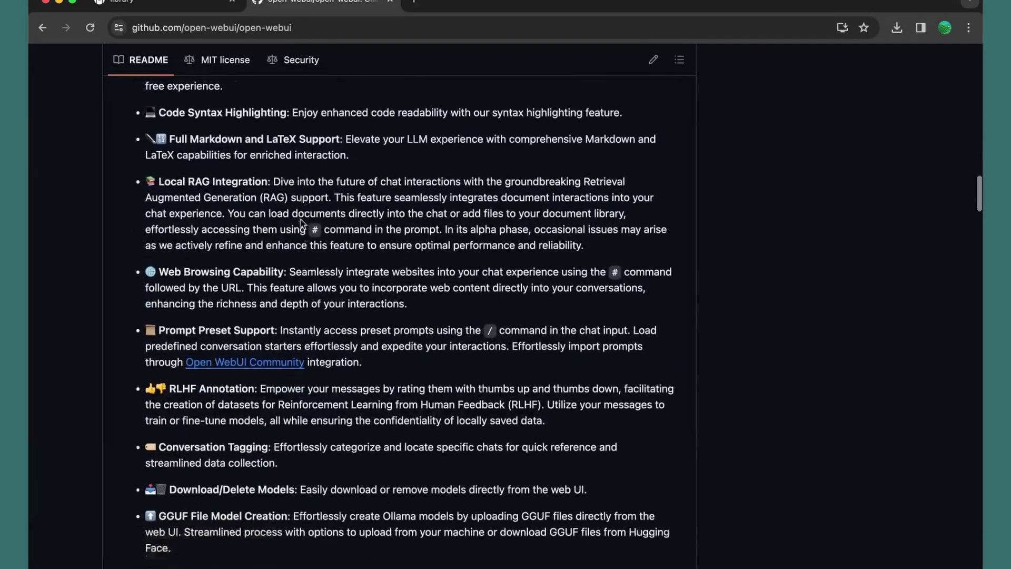
{"action": "scroll", "coordinate": [302, 224], "scroll_direction": "up", "scroll_amount": 10}
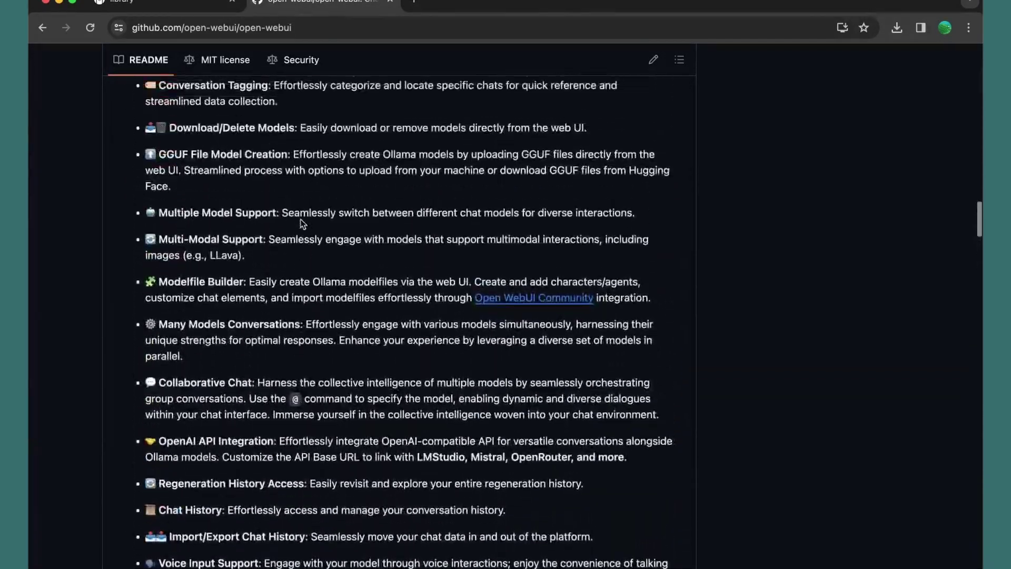
{"action": "scroll", "coordinate": [302, 224], "scroll_direction": "down", "scroll_amount": 8}
{"action": "scroll", "coordinate": [302, 224], "scroll_direction": "down", "scroll_amount": 12}
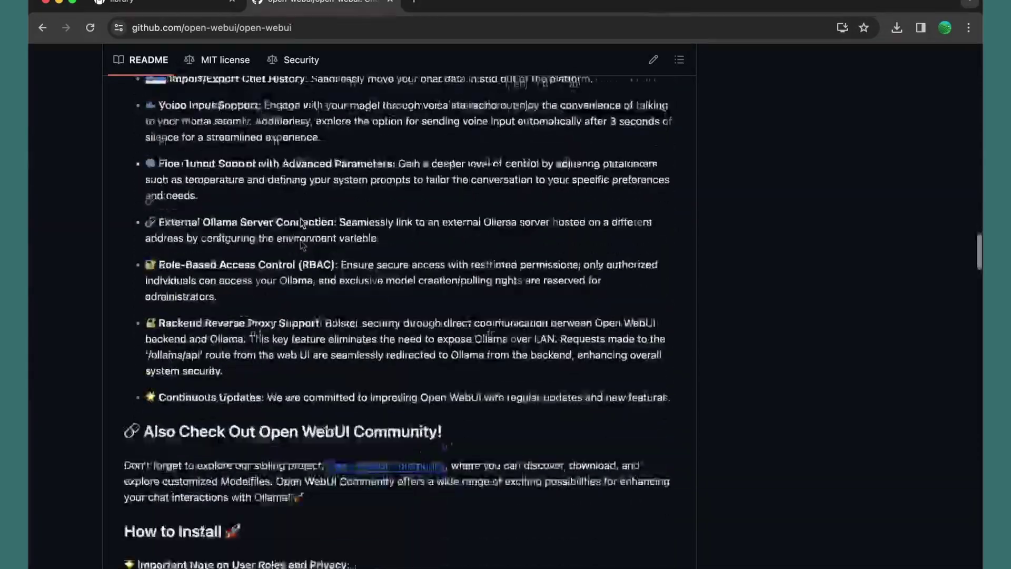
{"action": "scroll", "coordinate": [302, 224], "scroll_direction": "down", "scroll_amount": 4}
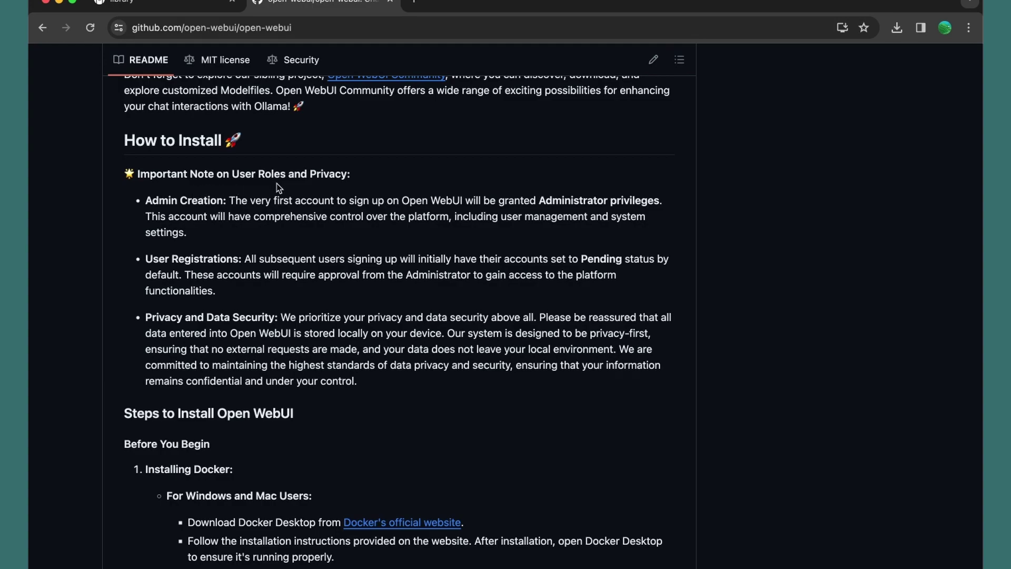
{"action": "scroll", "coordinate": [277, 183], "scroll_direction": "down", "scroll_amount": 1}
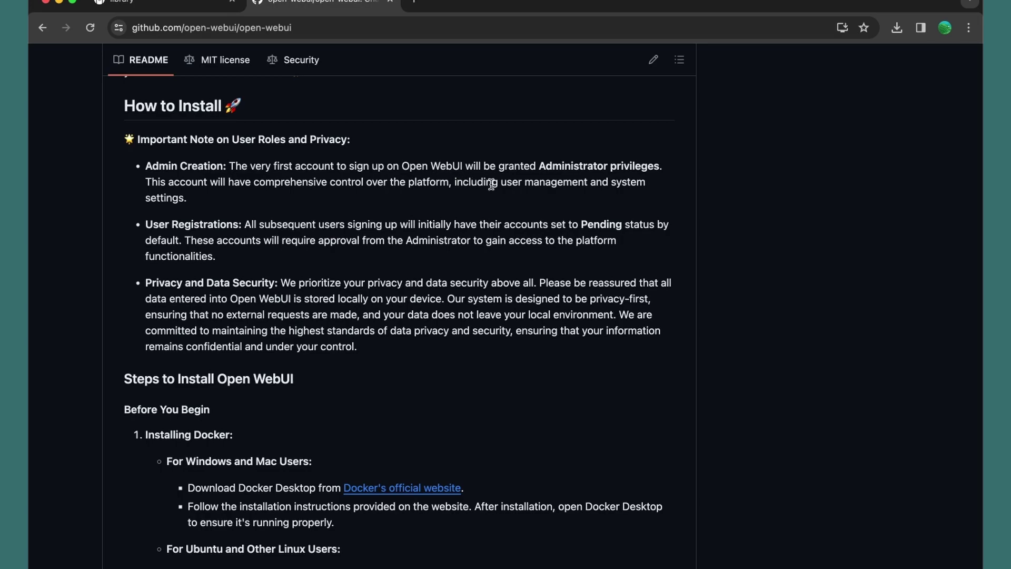
{"action": "scroll", "coordinate": [491, 185], "scroll_direction": "down", "scroll_amount": 2}
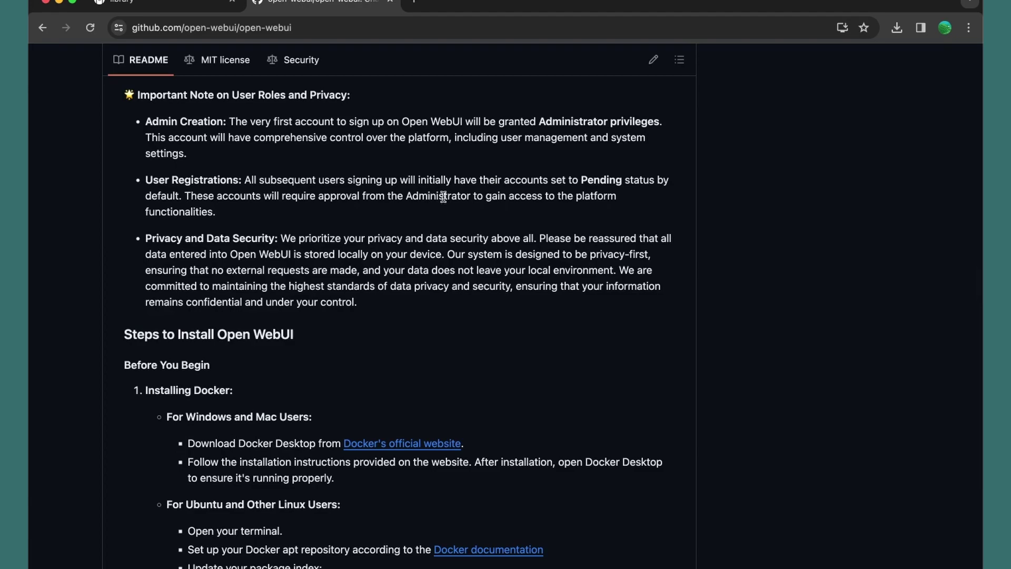
{"action": "scroll", "coordinate": [444, 197], "scroll_direction": "down", "scroll_amount": 5}
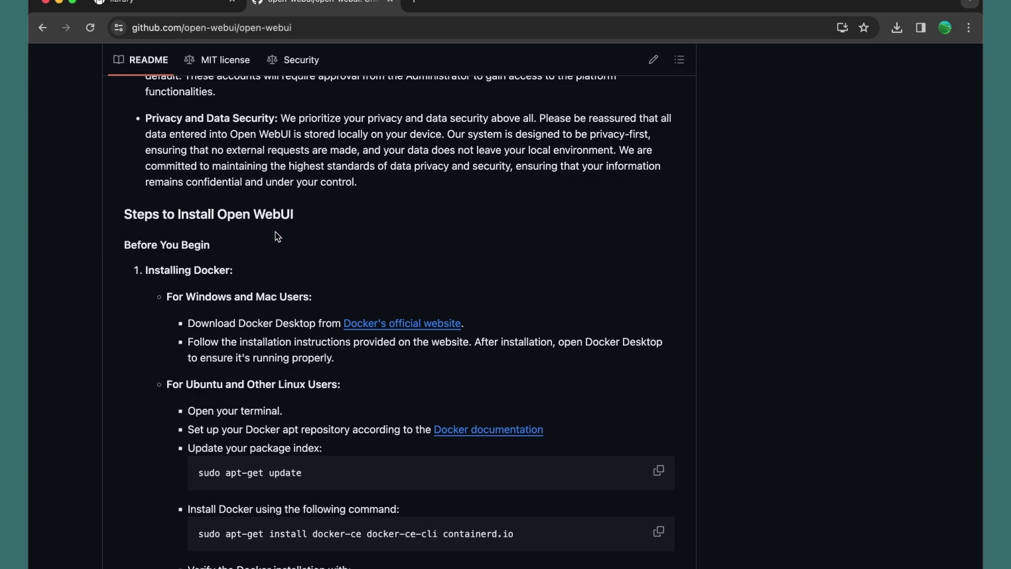
{"action": "scroll", "coordinate": [278, 237], "scroll_direction": "down", "scroll_amount": 3}
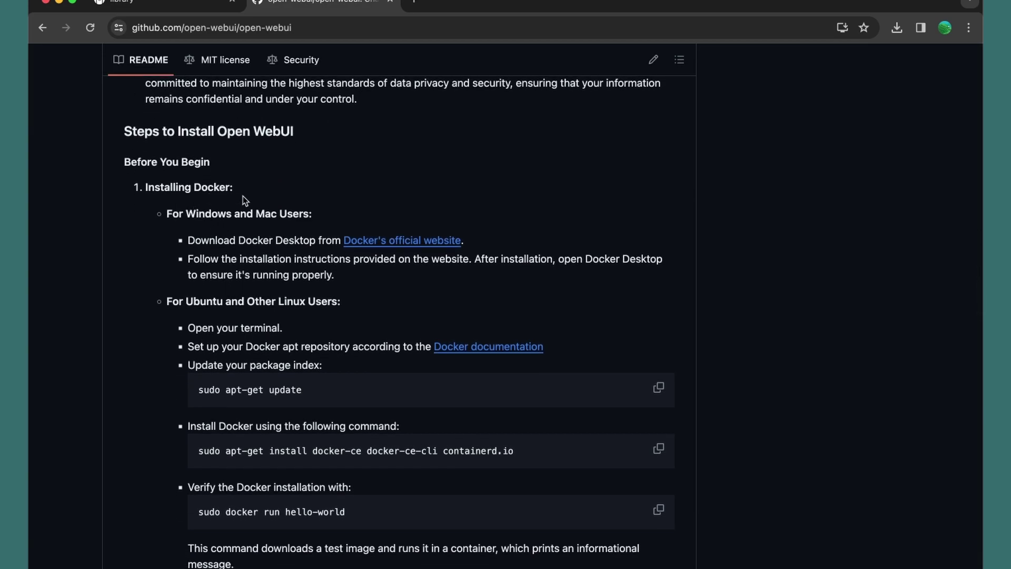
Launch Docker Desktop from the app launcher by searching 'doke'
{"action": "key", "text": "alt+space"}
{"action": "type", "text": "doke"}
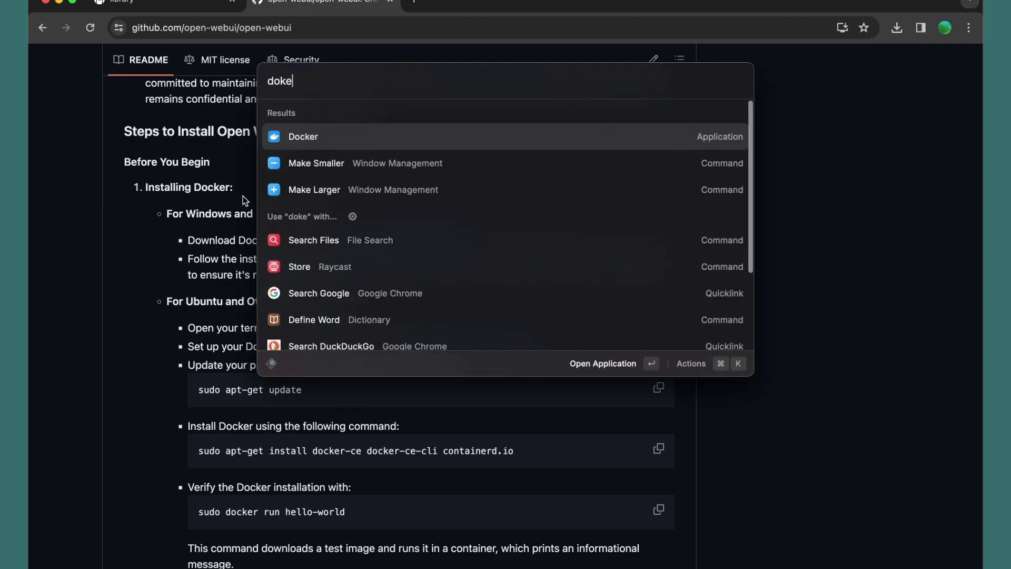
{"action": "key", "text": "Return"}
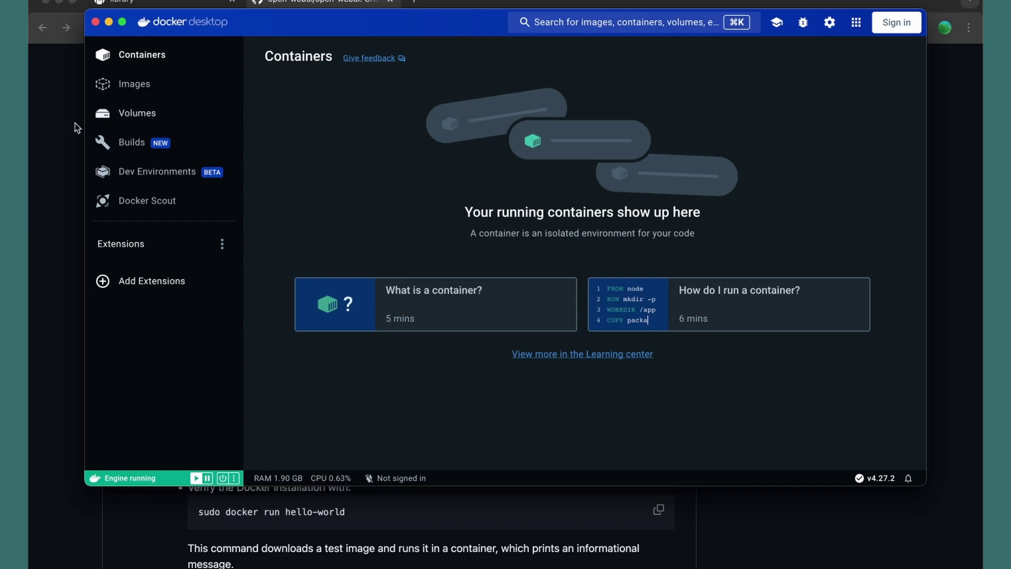
Scroll the README to Verify Ollama Installation and the Installing with Docker 'docker run' command
{"action": "left_click", "coordinate": [42, 125]}
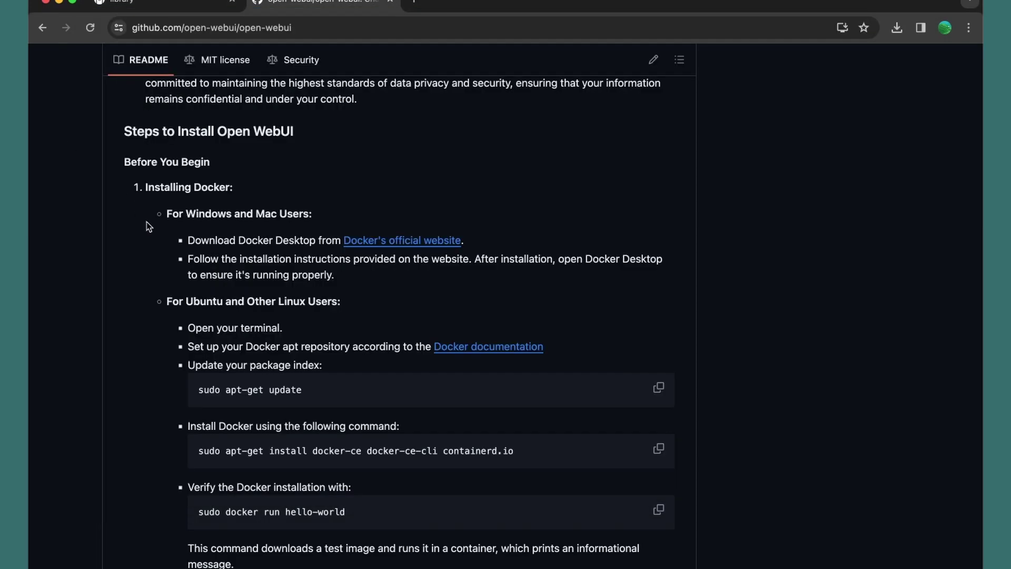
{"action": "scroll", "coordinate": [147, 225], "scroll_direction": "down", "scroll_amount": 3}
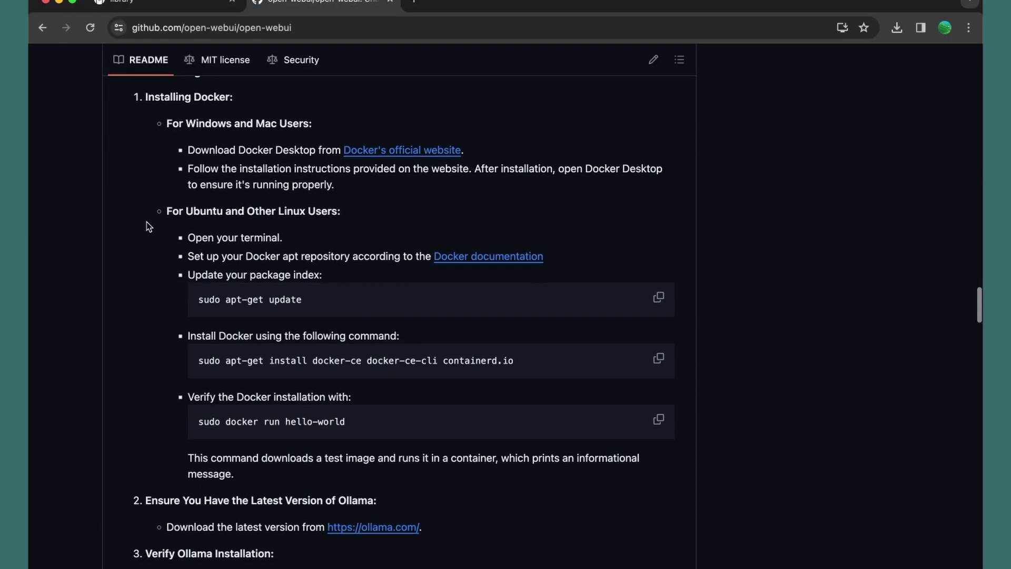
{"action": "scroll", "coordinate": [146, 222], "scroll_direction": "down", "scroll_amount": 2}
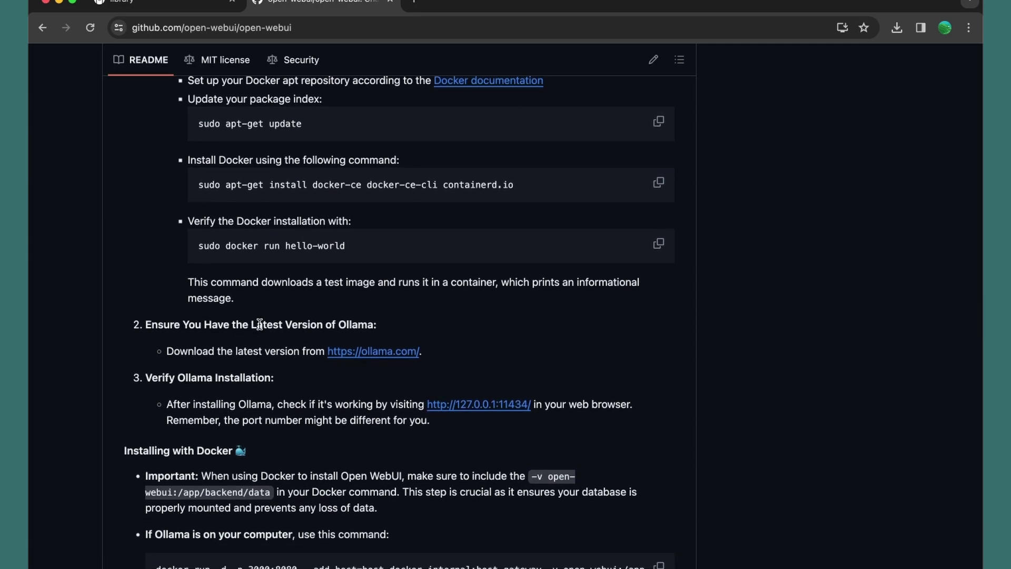
{"action": "scroll", "coordinate": [414, 322], "scroll_direction": "down", "scroll_amount": 1}
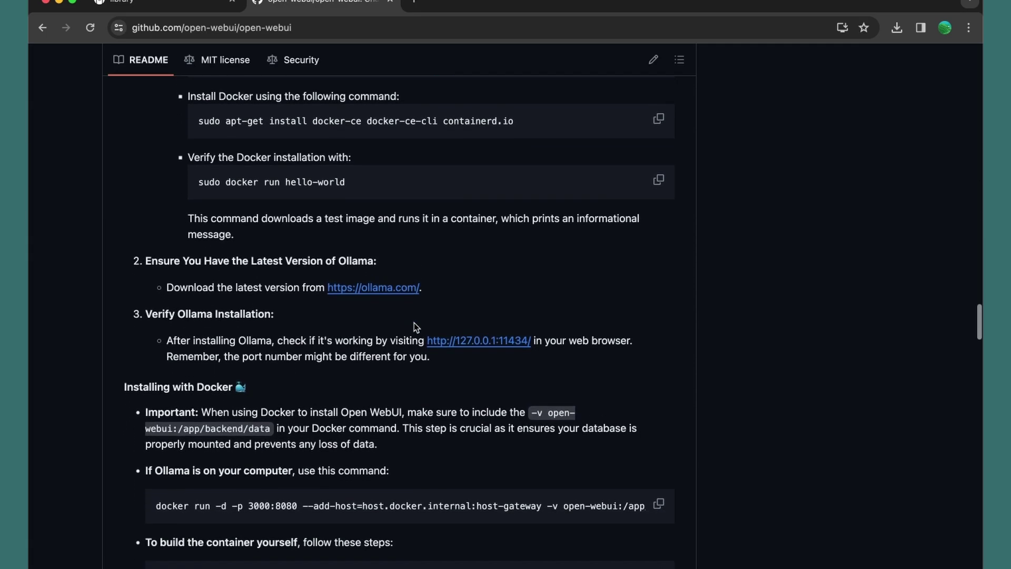
{"action": "scroll", "coordinate": [359, 324], "scroll_direction": "down", "scroll_amount": 1}
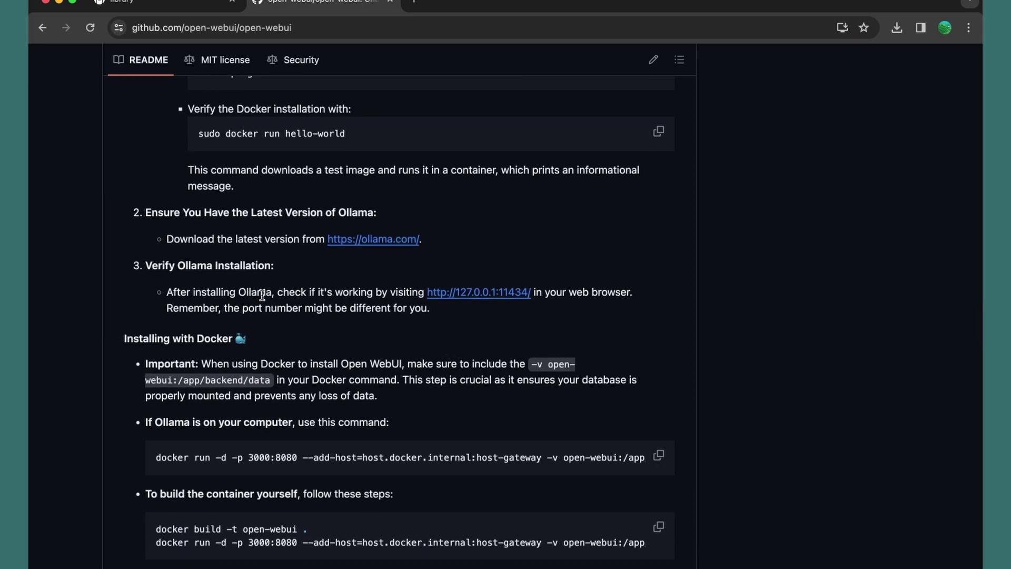
Confirm 'Ollama is running' at 127.0.0.1:11434 in a new tab, then return to the README
{"action": "left_click", "coordinate": [469, 293], "text": "super"}
{"action": "left_click", "coordinate": [479, 5]}
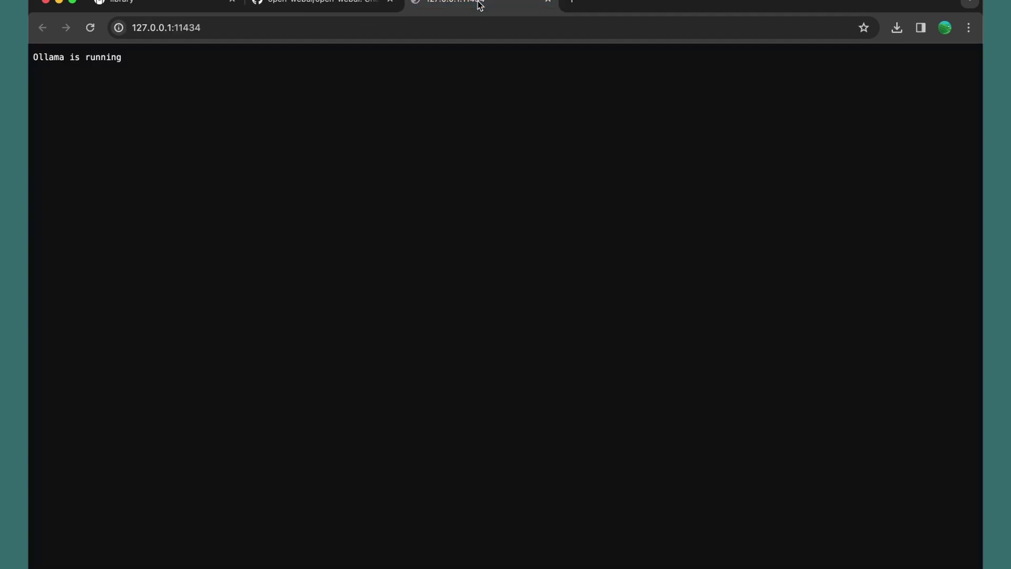
{"action": "left_click", "coordinate": [316, 6]}
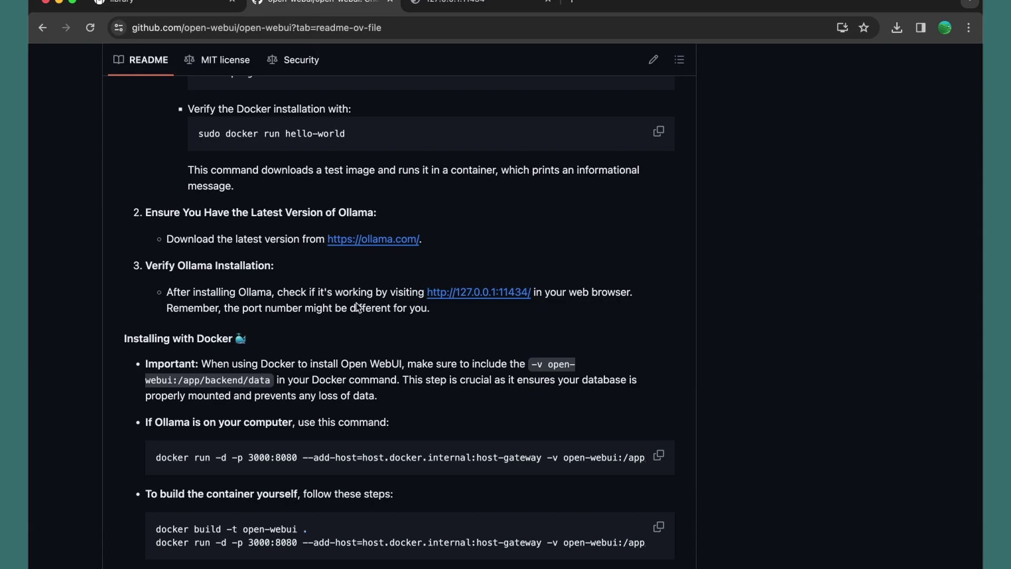
{"action": "scroll", "coordinate": [267, 337], "scroll_direction": "down", "scroll_amount": 3}
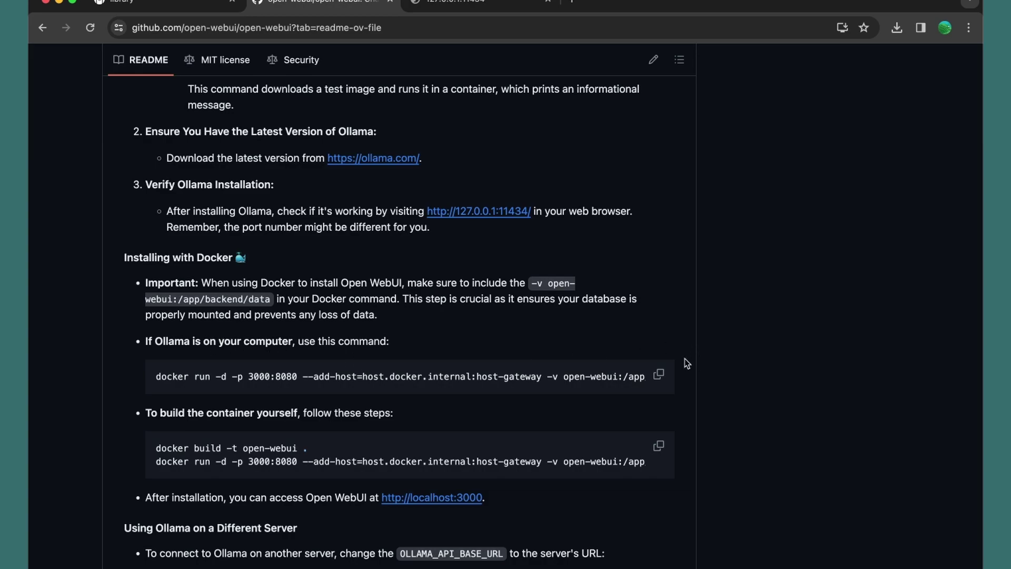
Copy the README's docker run command and terminate the Terminal session running ollama
{"action": "left_click", "coordinate": [658, 376]}
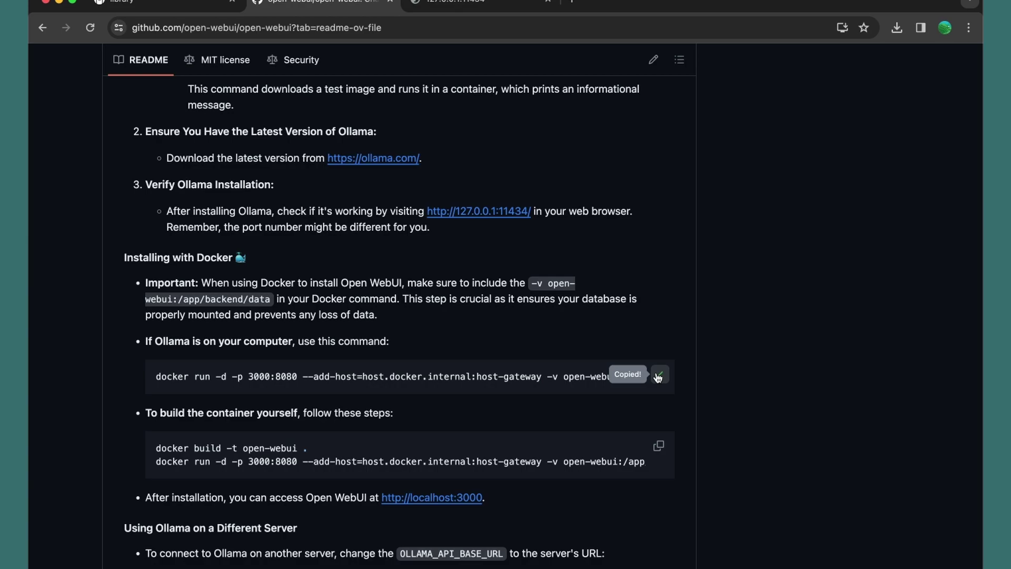
{"action": "key", "text": "super+Tab"}
{"action": "key", "text": "super+Tab"}
{"action": "key", "text": "super+Tab"}
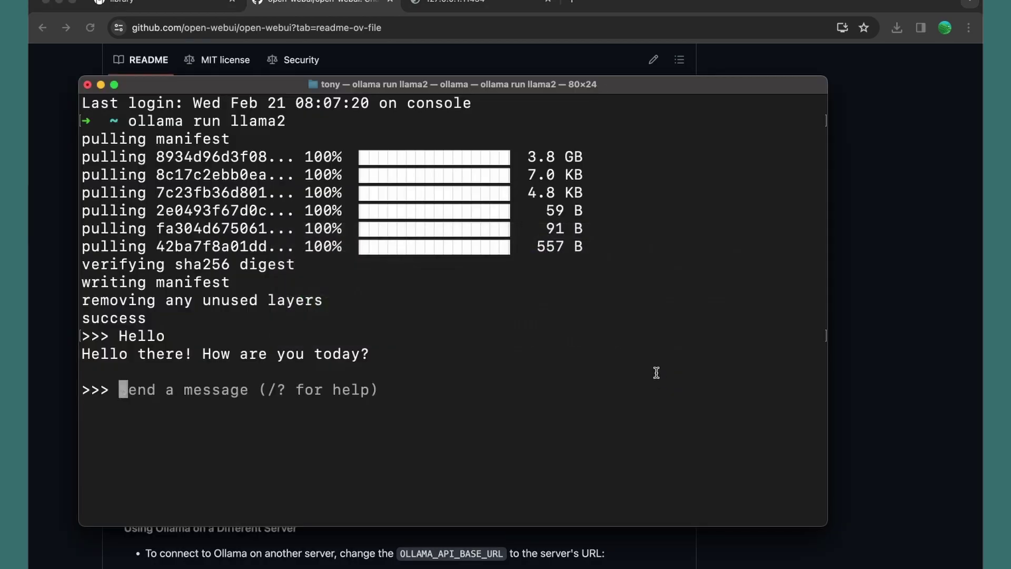
{"action": "key", "text": "super+t"}
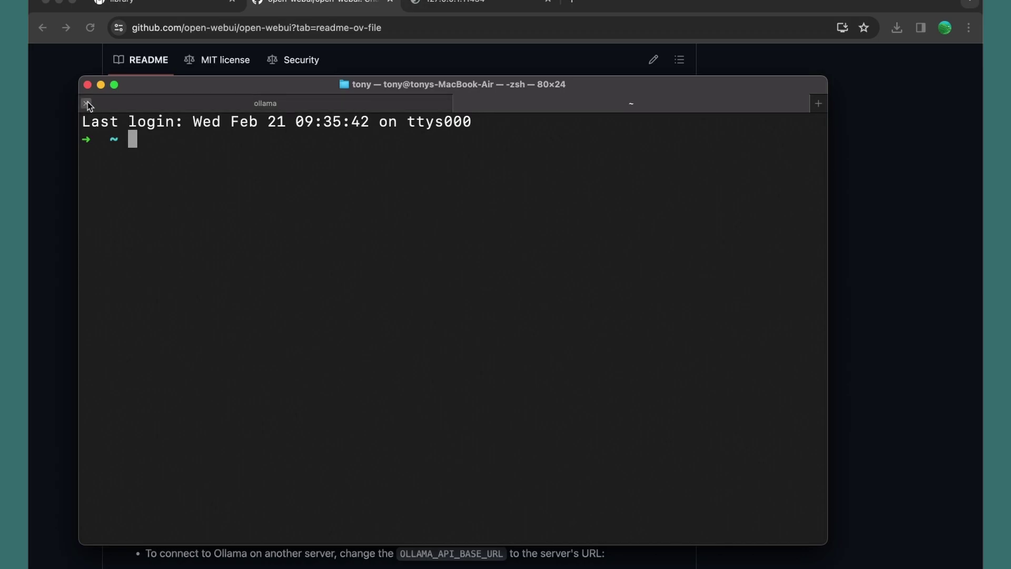
{"action": "left_click", "coordinate": [87, 104]}
{"action": "left_click", "coordinate": [487, 373]}
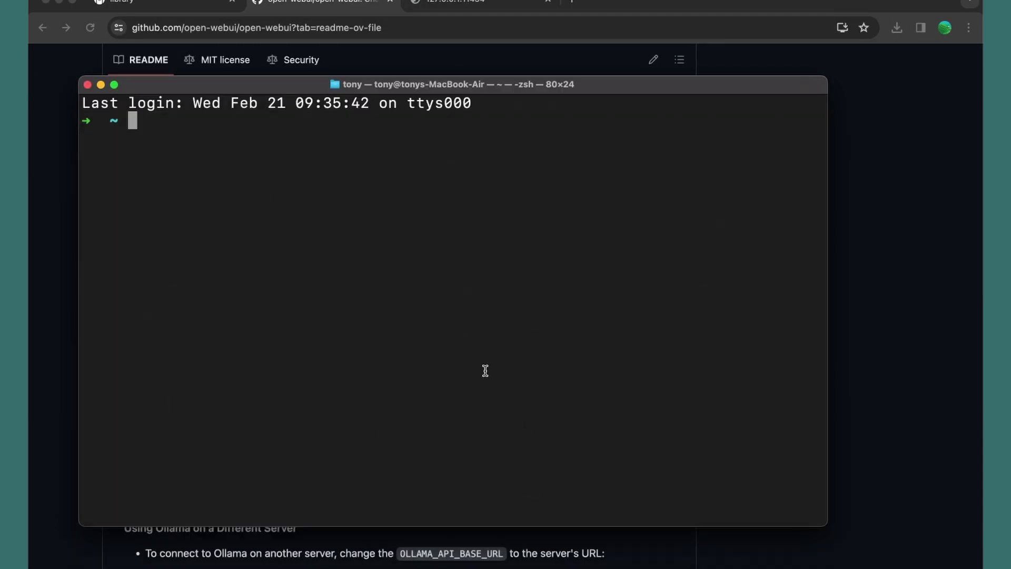
Run the docker run command to pull ghcr.io/open-webui/open-webui:main and start the container
{"action": "key", "text": "super+v"}
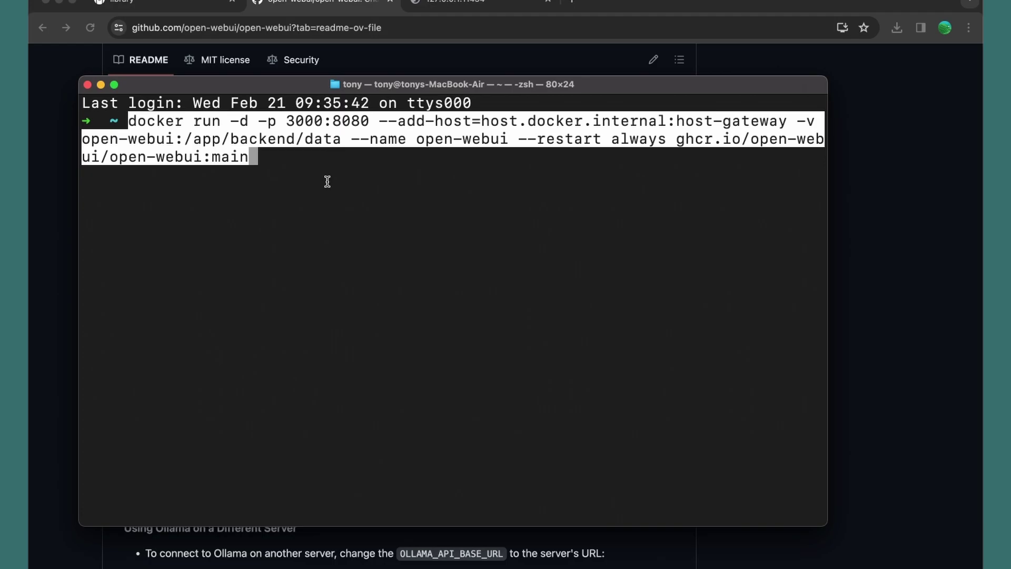
{"action": "key", "text": "Return"}
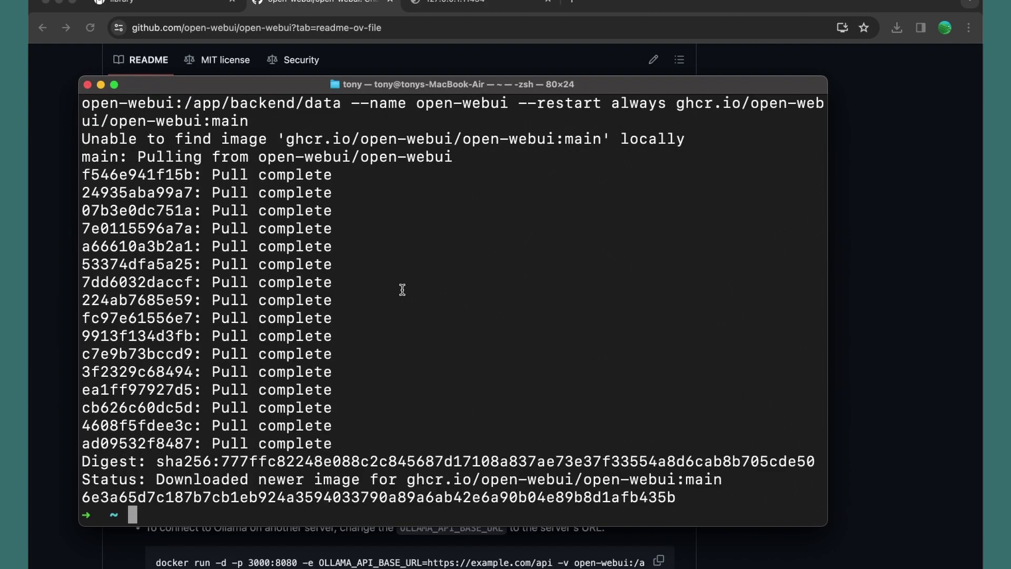
{"action": "key", "text": "super+Tab"}
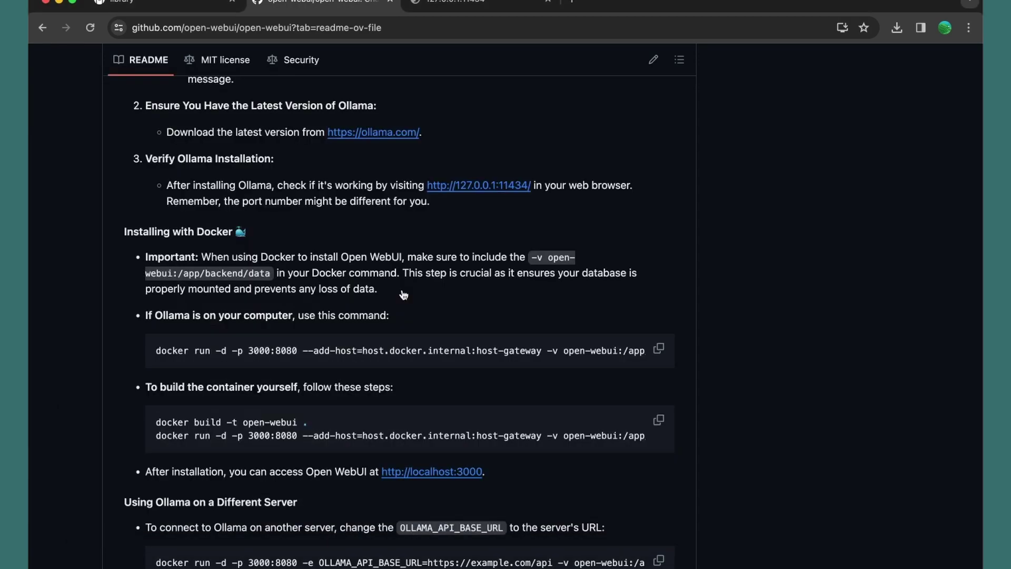
{"action": "scroll", "coordinate": [404, 295], "scroll_direction": "down", "scroll_amount": 2}
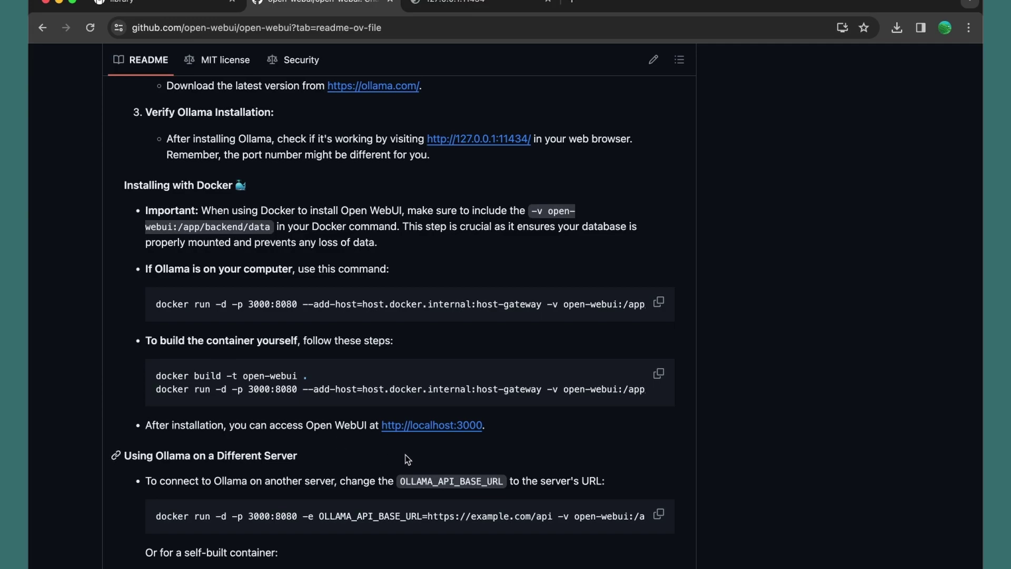
{"action": "left_click", "coordinate": [423, 430], "text": "super"}
Sign up for an Open WebUI account with a name, e-mail address and password
{"action": "left_click", "coordinate": [610, 5]}
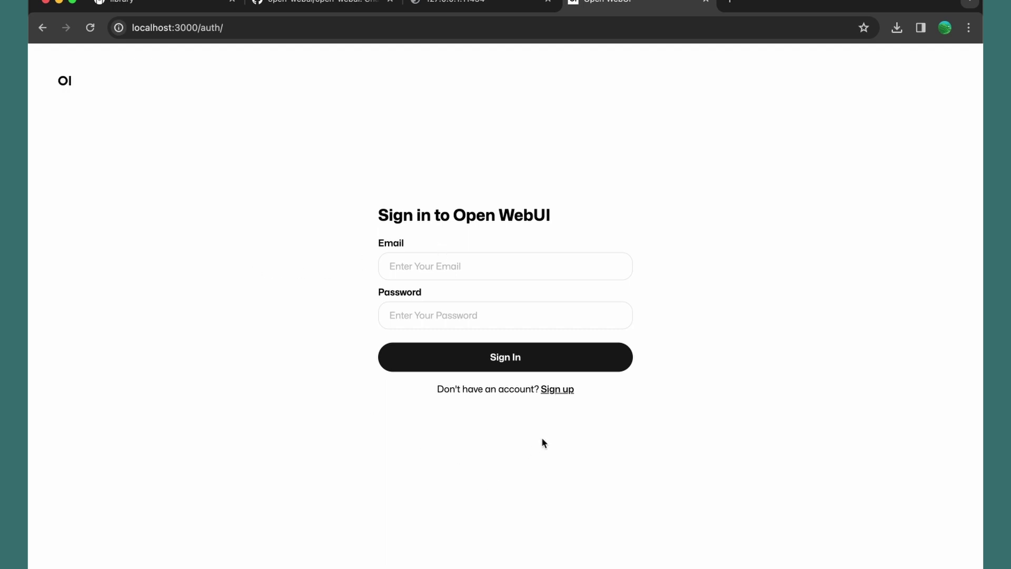
{"action": "left_click", "coordinate": [561, 391]}
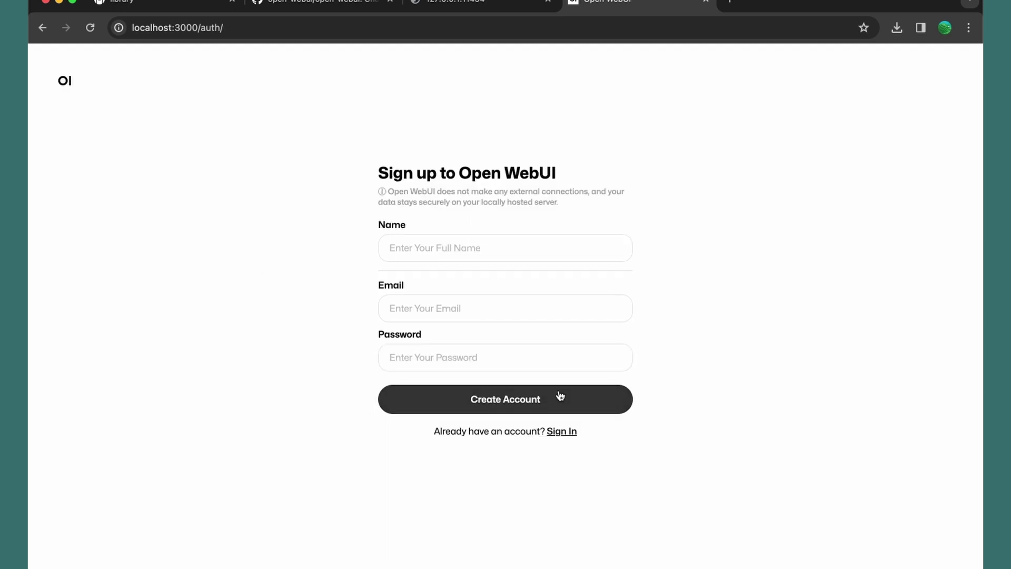
{"action": "left_click", "coordinate": [470, 241]}
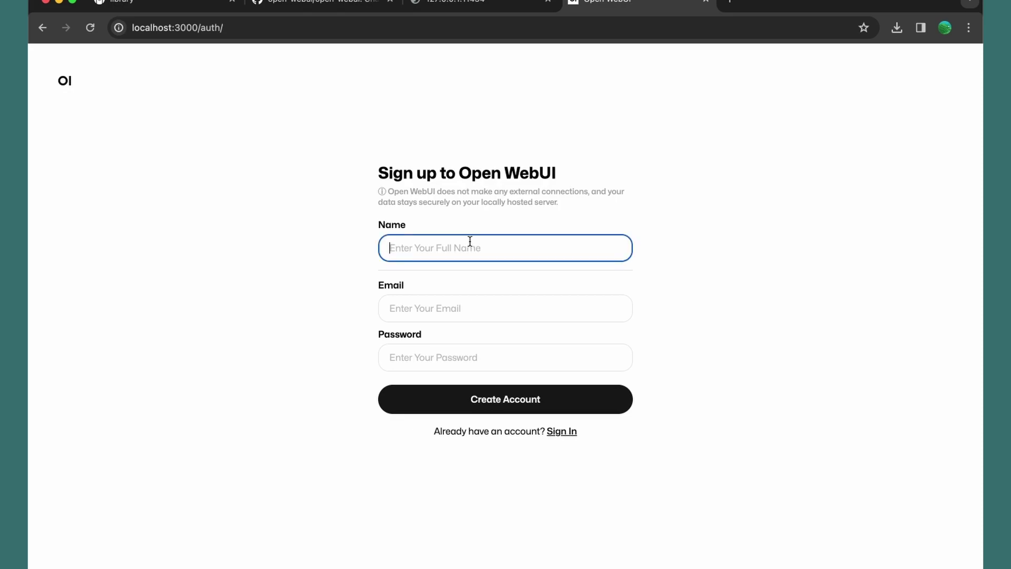
{"action": "type", "text": "Tony"}
{"action": "key", "text": "Tab"}
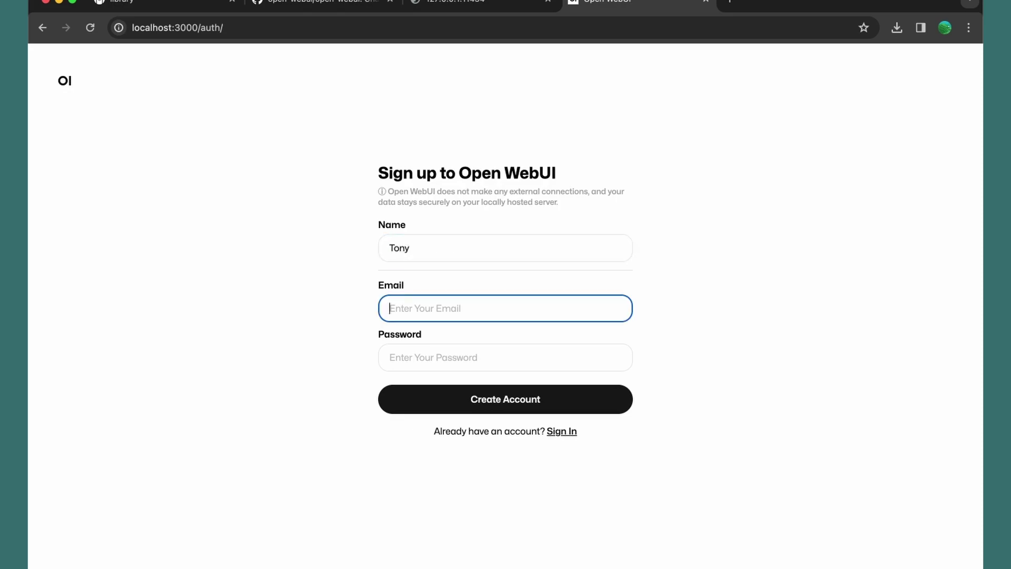
{"action": "type", "text": "tony@test.com"}
{"action": "key", "text": "Tab"}
{"action": "type", "text": "password"}
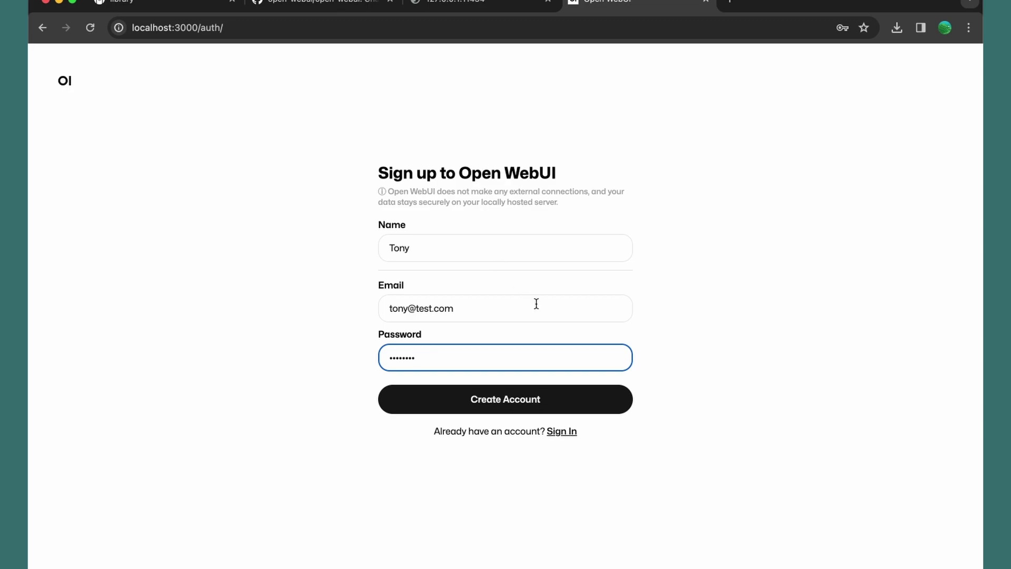
{"action": "left_click", "coordinate": [525, 404]}
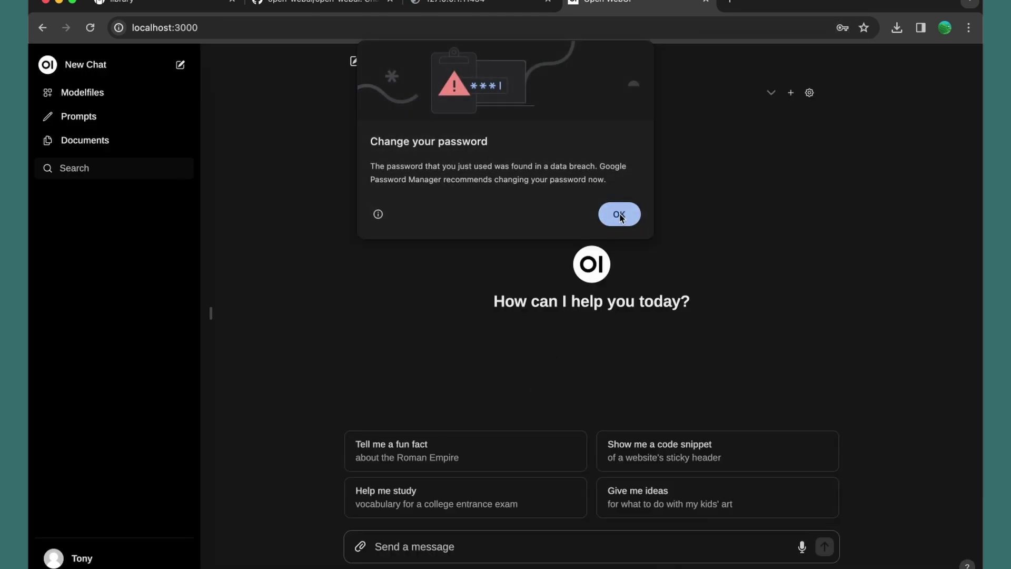
Dismiss Chrome's password warnings and select llama2:latest (3.6GB) as the chat model
{"action": "left_click", "coordinate": [619, 214]}
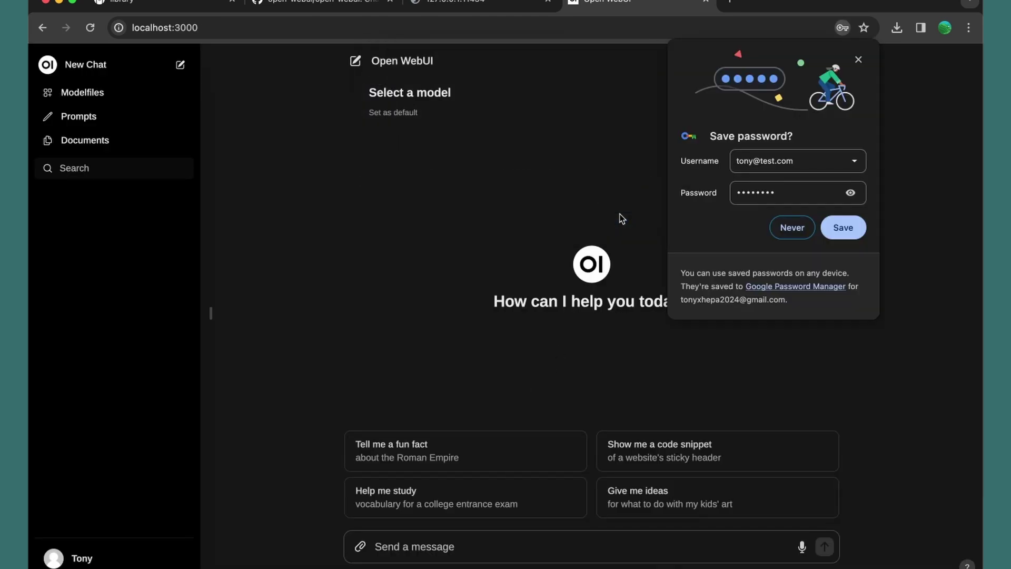
{"action": "left_click", "coordinate": [860, 60]}
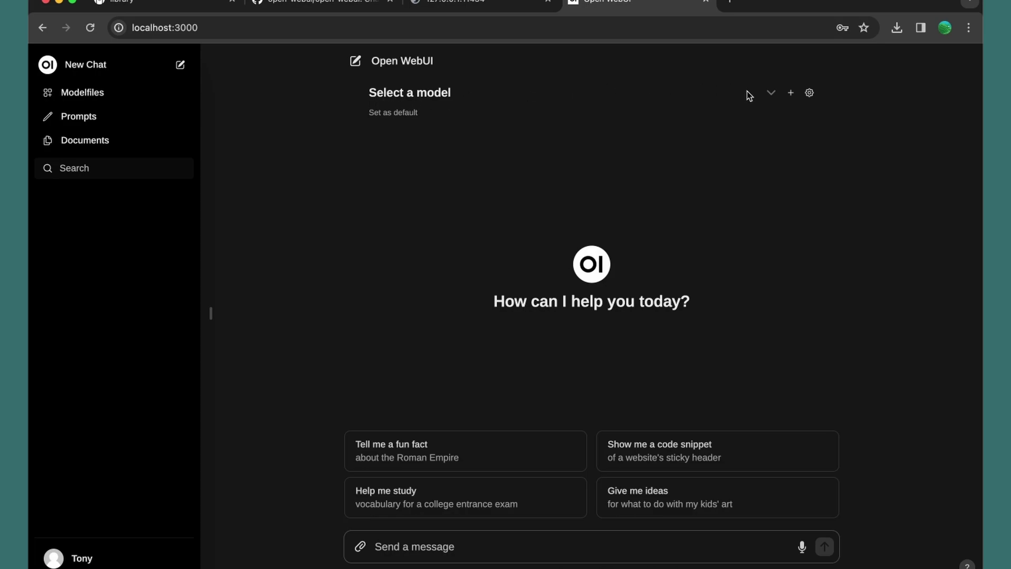
{"action": "left_click", "coordinate": [772, 94]}
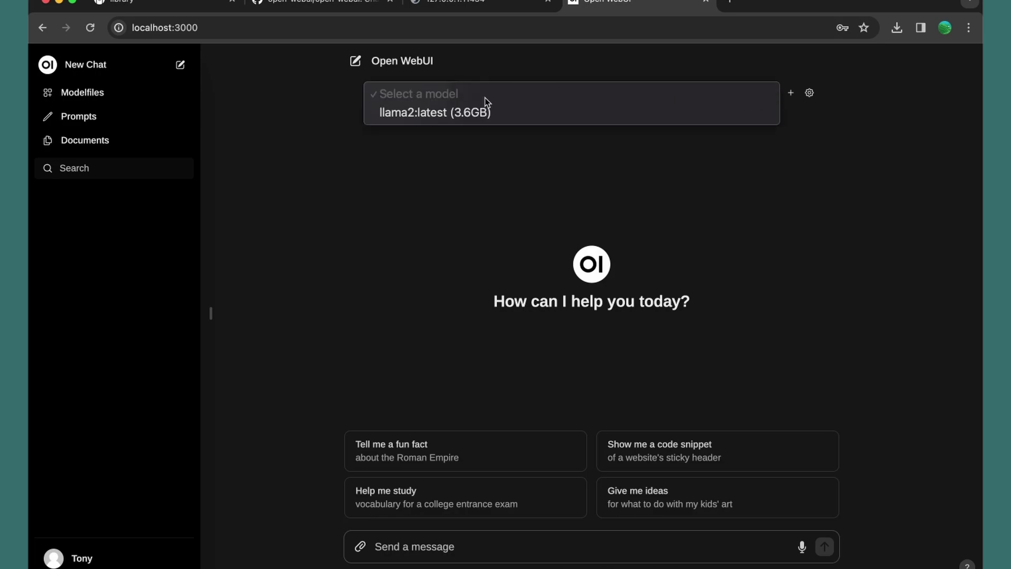
{"action": "left_click", "coordinate": [463, 113]}
Browse the Ollama library's mistral model page, then return to the Open WebUI chat
{"action": "left_click", "coordinate": [155, 6]}
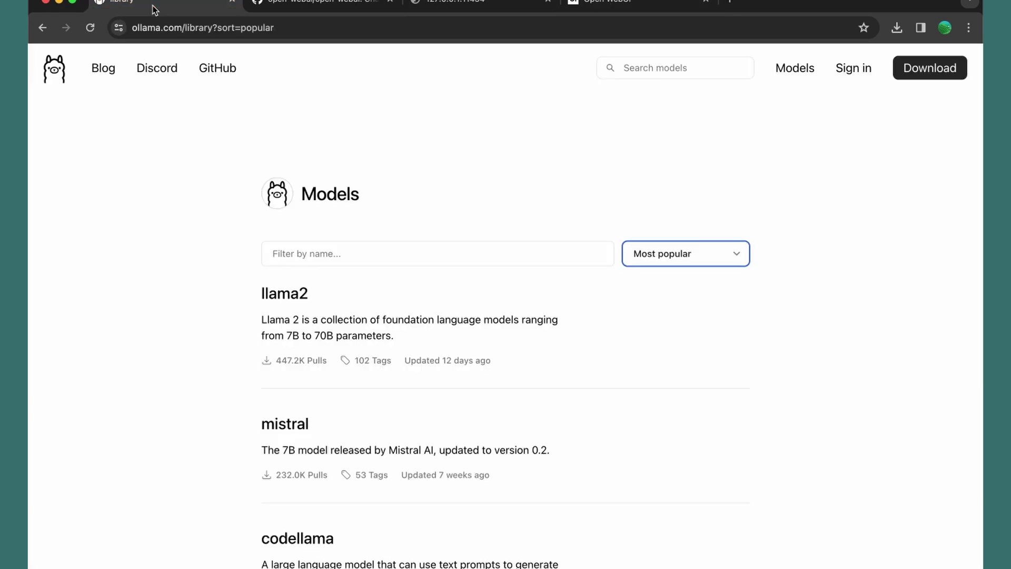
{"action": "scroll", "coordinate": [169, 248], "scroll_direction": "down", "scroll_amount": 2}
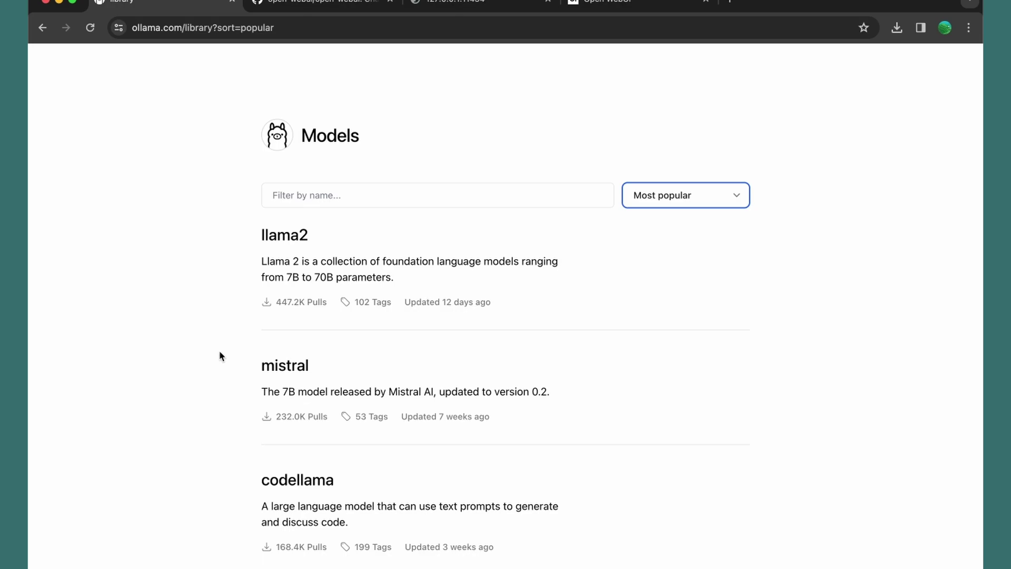
{"action": "left_click", "coordinate": [281, 369]}
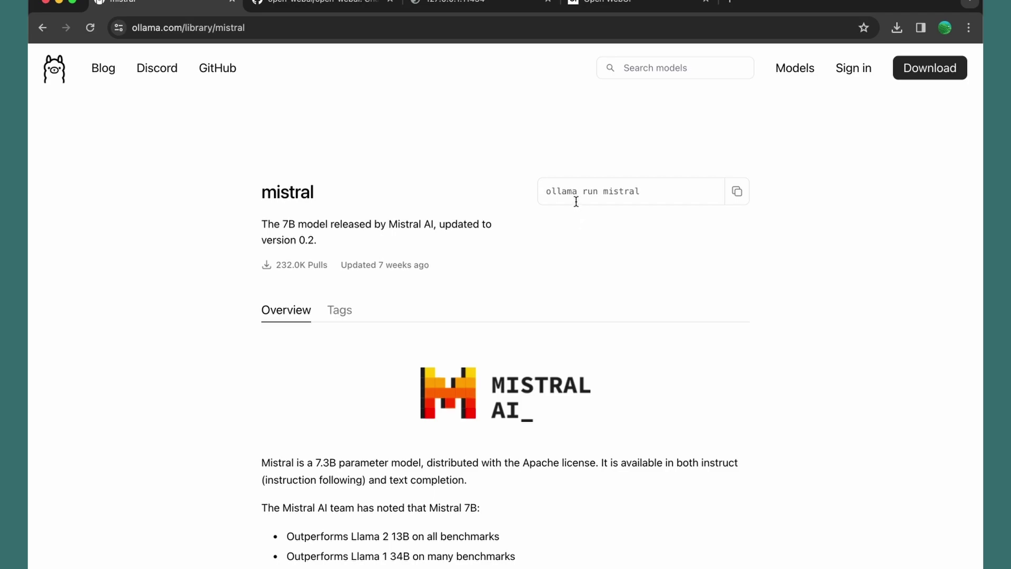
{"action": "left_click", "coordinate": [615, 4]}
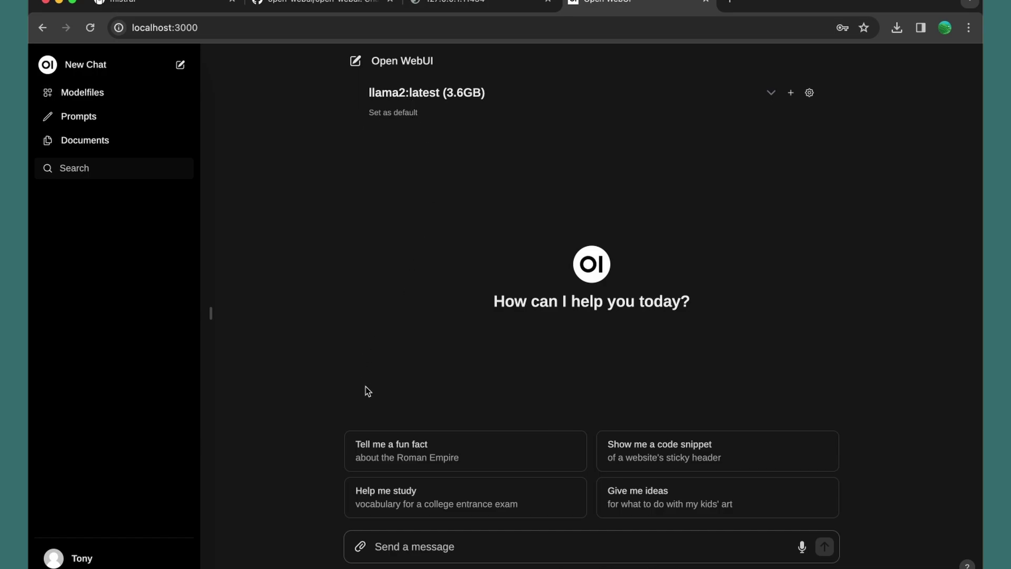
Ask llama2 the 'Tell me a fun fact about the Roman Empire' suggestion
{"action": "left_click", "coordinate": [422, 450]}
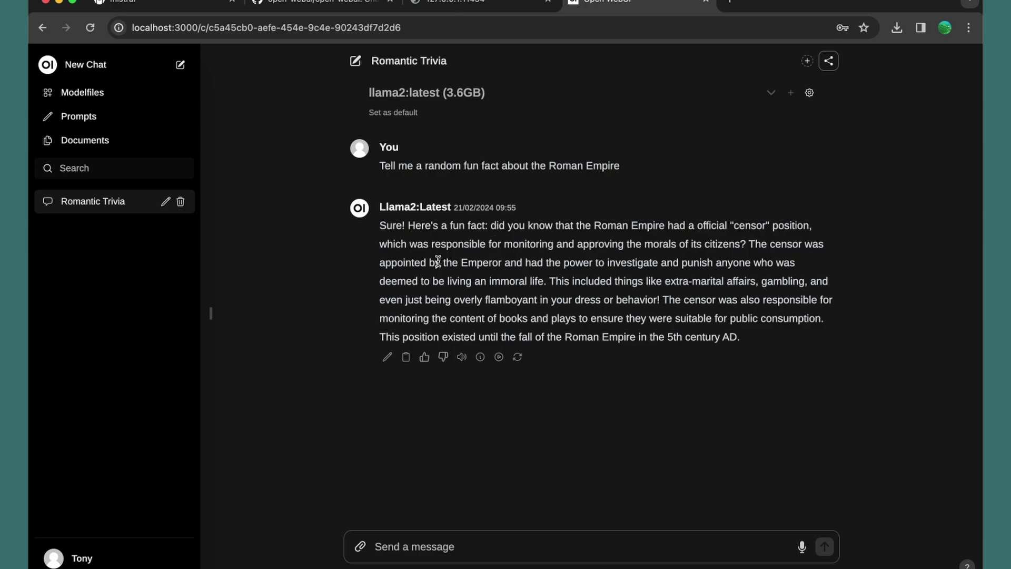
{"action": "left_click", "coordinate": [403, 554]}
Ask llama2 'What is Laravel?' and read through its ten-point reply
{"action": "type", "text": "What is"}
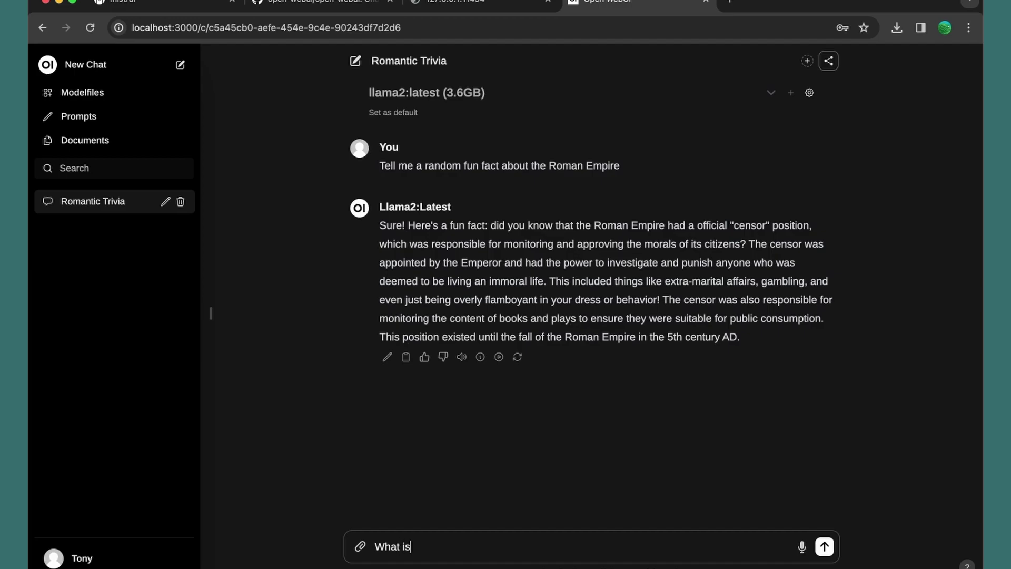
{"action": "type", "text": " Laravel?"}
{"action": "key", "text": "Return"}
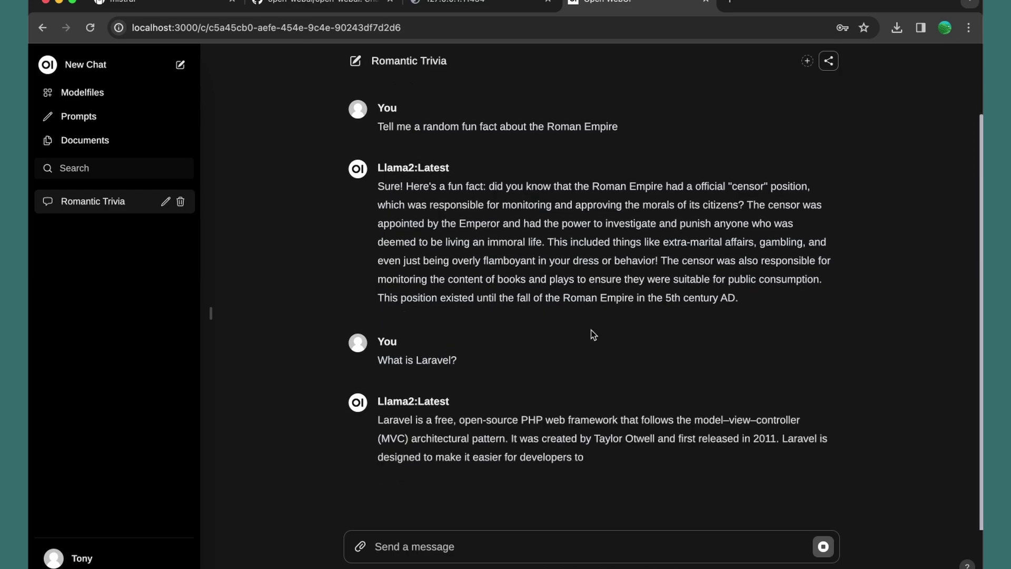
{"action": "scroll", "coordinate": [332, 222], "scroll_direction": "up", "scroll_amount": 4}
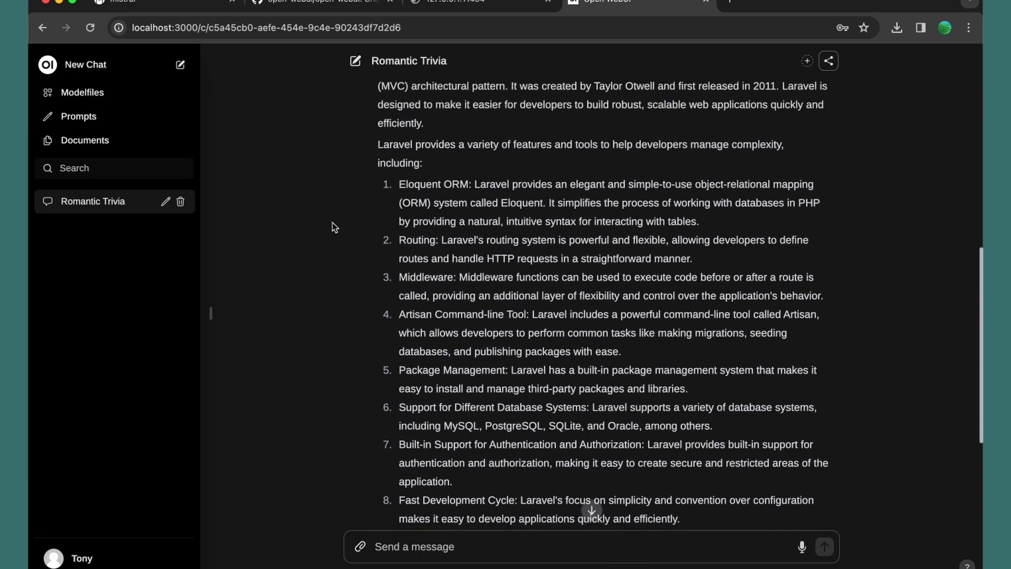
{"action": "scroll", "coordinate": [333, 227], "scroll_direction": "up", "scroll_amount": 5}
{"action": "scroll", "coordinate": [313, 263], "scroll_direction": "down", "scroll_amount": 2}
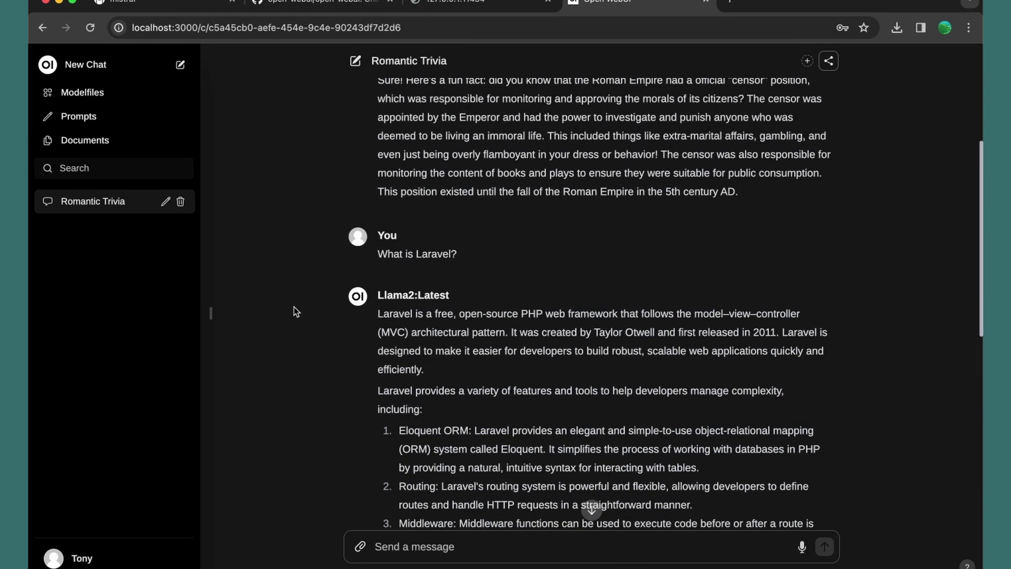
{"action": "scroll", "coordinate": [308, 350], "scroll_direction": "down", "scroll_amount": 2}
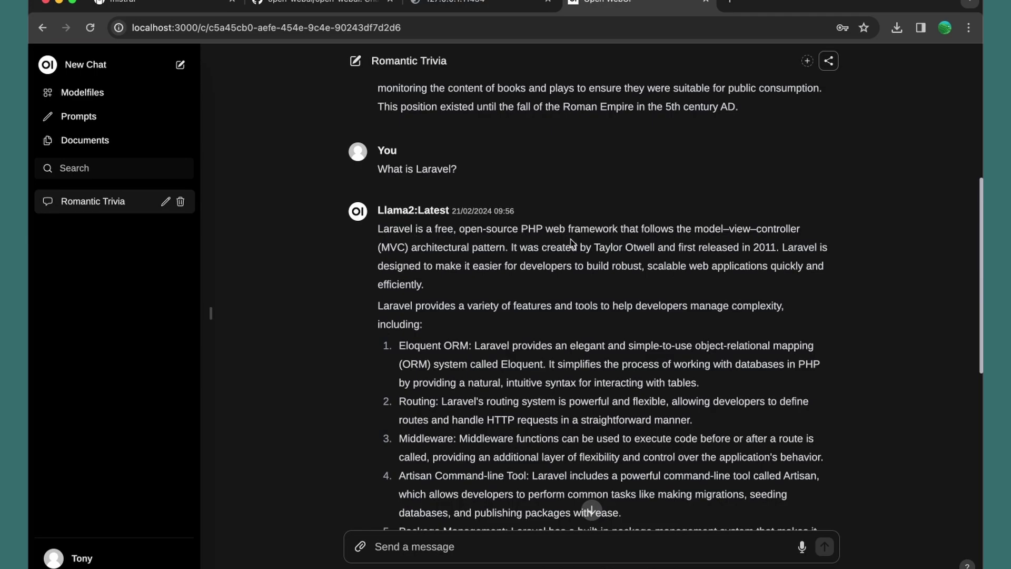
{"action": "scroll", "coordinate": [571, 243], "scroll_direction": "down", "scroll_amount": 1}
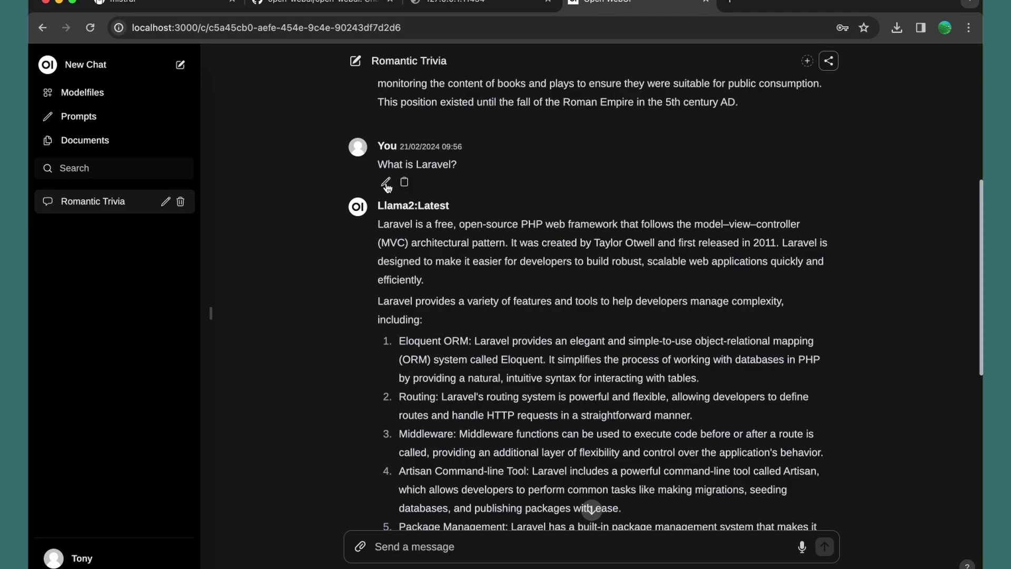
{"action": "scroll", "coordinate": [365, 296], "scroll_direction": "down", "scroll_amount": 3}
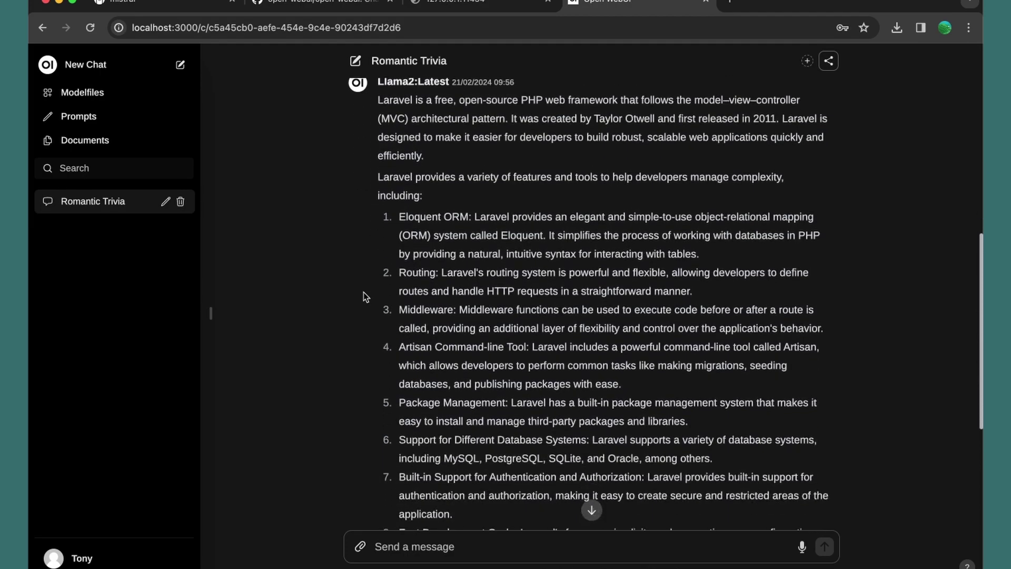
{"action": "scroll", "coordinate": [363, 293], "scroll_direction": "down", "scroll_amount": 5}
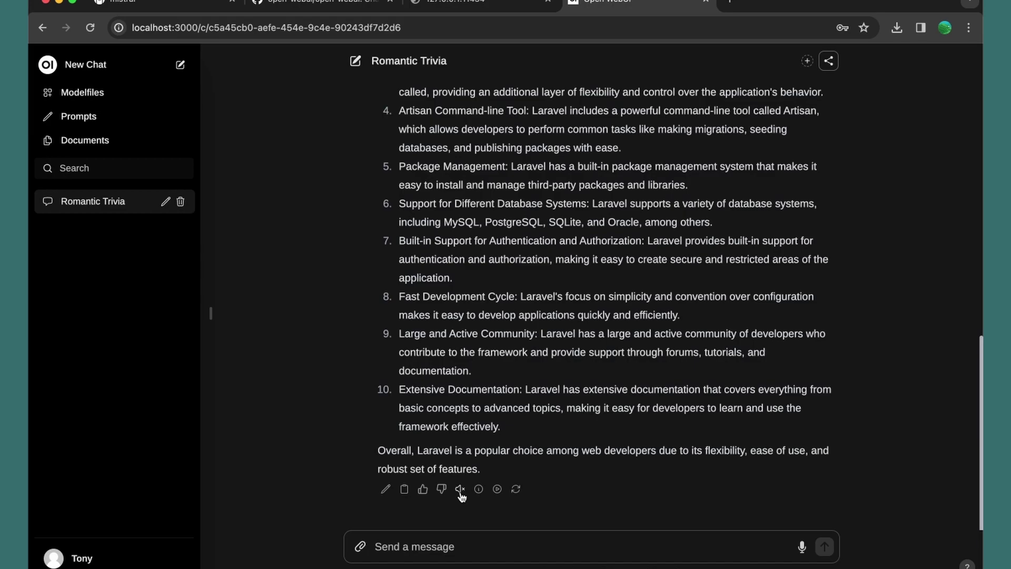
{"action": "scroll", "coordinate": [482, 289], "scroll_direction": "up", "scroll_amount": 5}
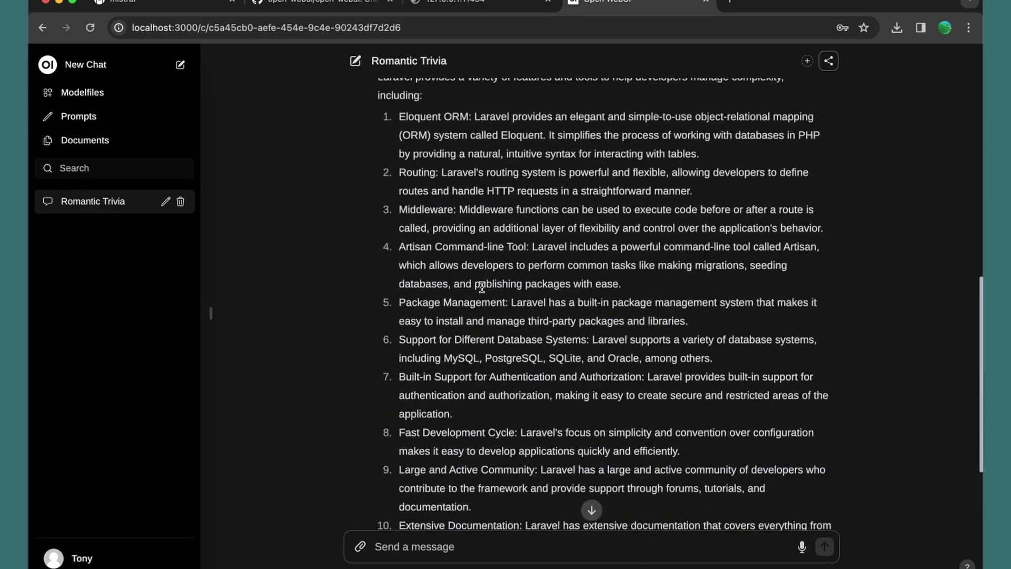
{"action": "scroll", "coordinate": [483, 291], "scroll_direction": "up", "scroll_amount": 2}
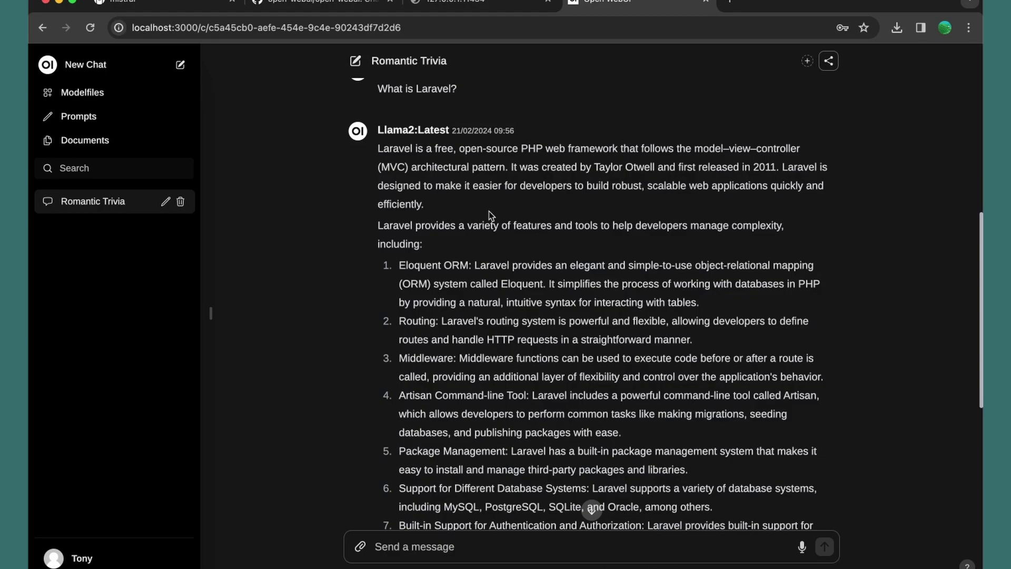
{"action": "scroll", "coordinate": [490, 316], "scroll_direction": "down", "scroll_amount": 7}
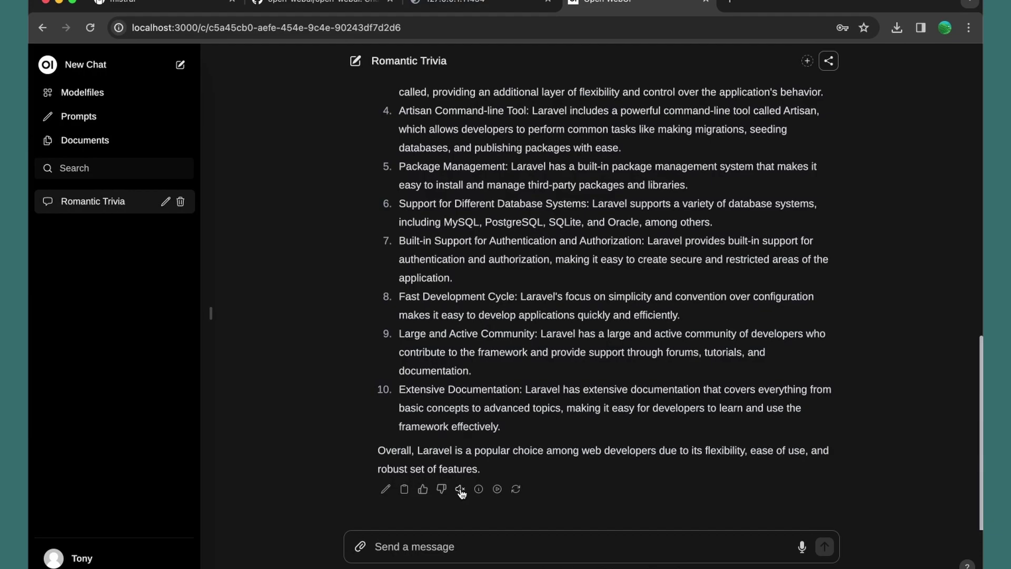
Open the Admin Panel's All Users list from the account menu
{"action": "left_click", "coordinate": [83, 560]}
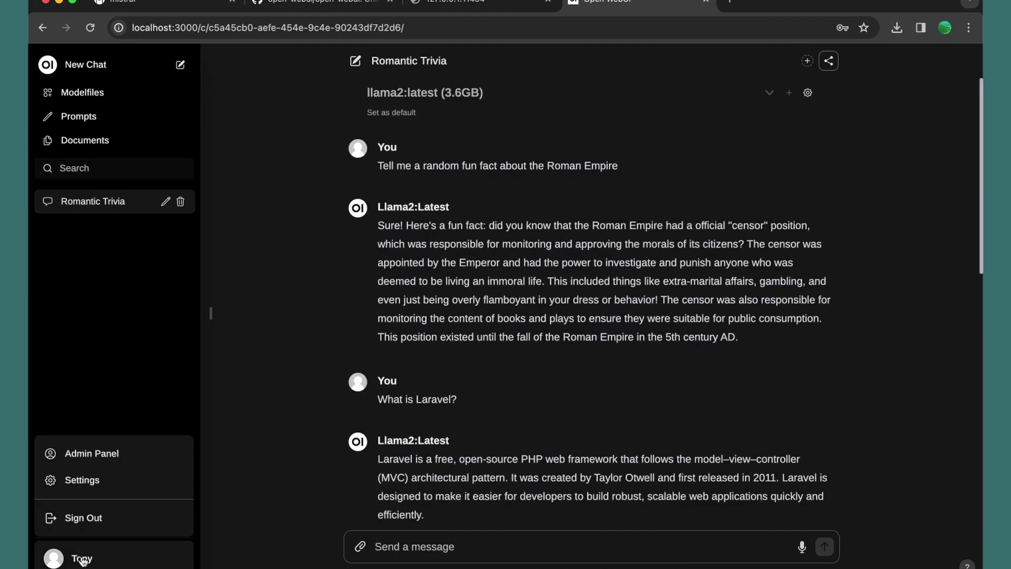
{"action": "left_click", "coordinate": [104, 456]}
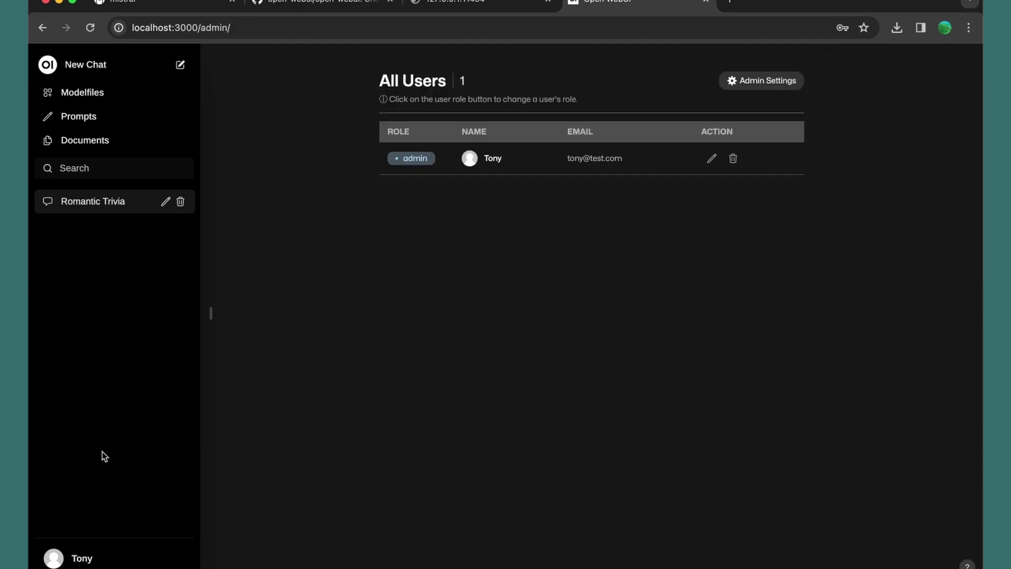
{"action": "left_click", "coordinate": [82, 561]}
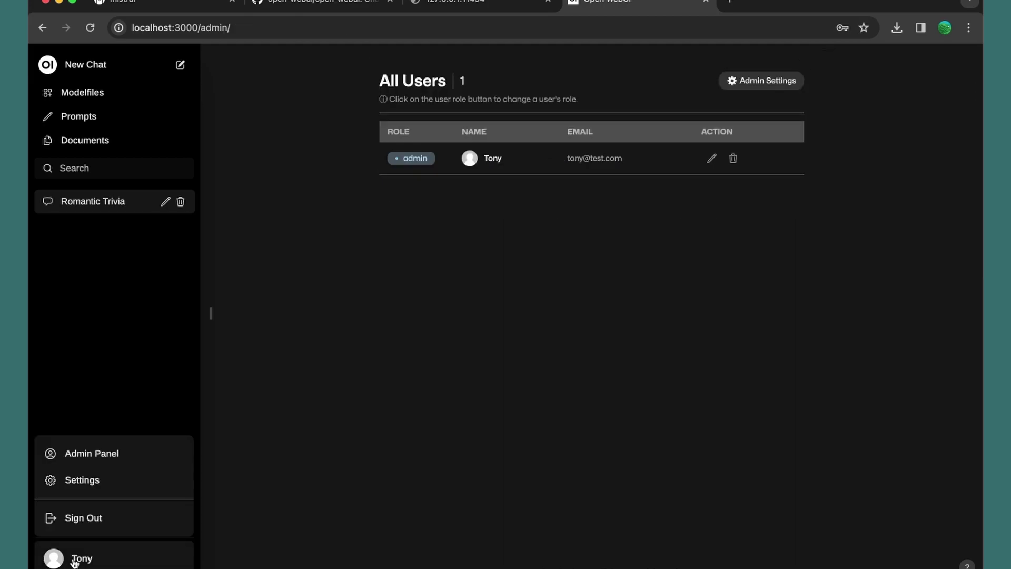
{"action": "left_click", "coordinate": [92, 486]}
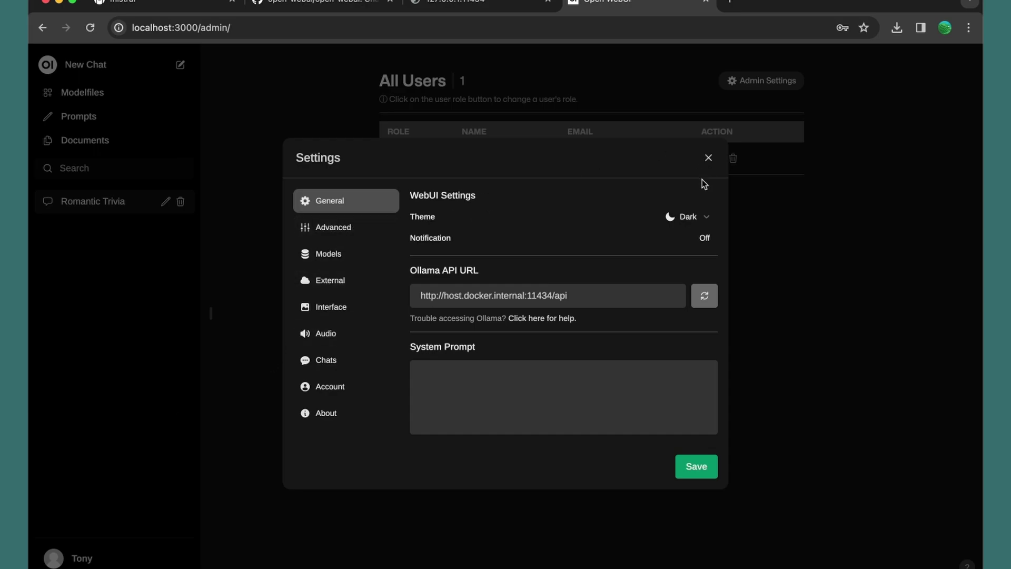
{"action": "left_click", "coordinate": [698, 221]}
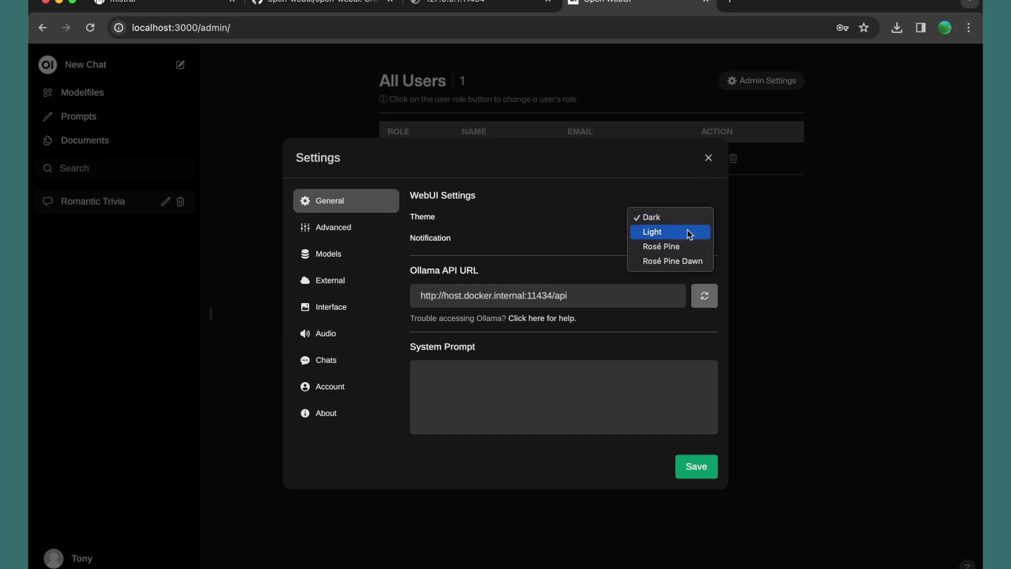
{"action": "left_click", "coordinate": [688, 232]}
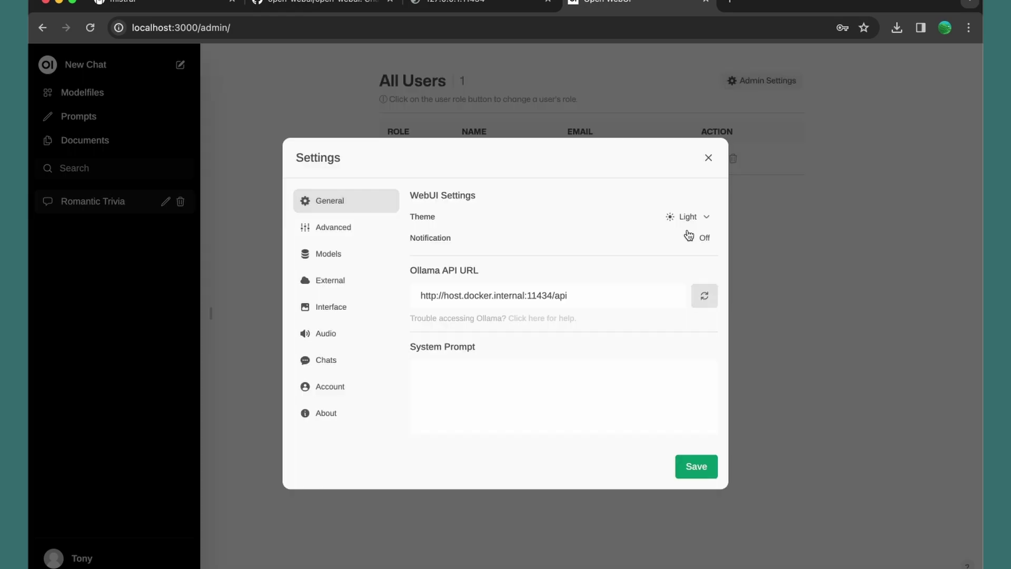
{"action": "left_click", "coordinate": [693, 223]}
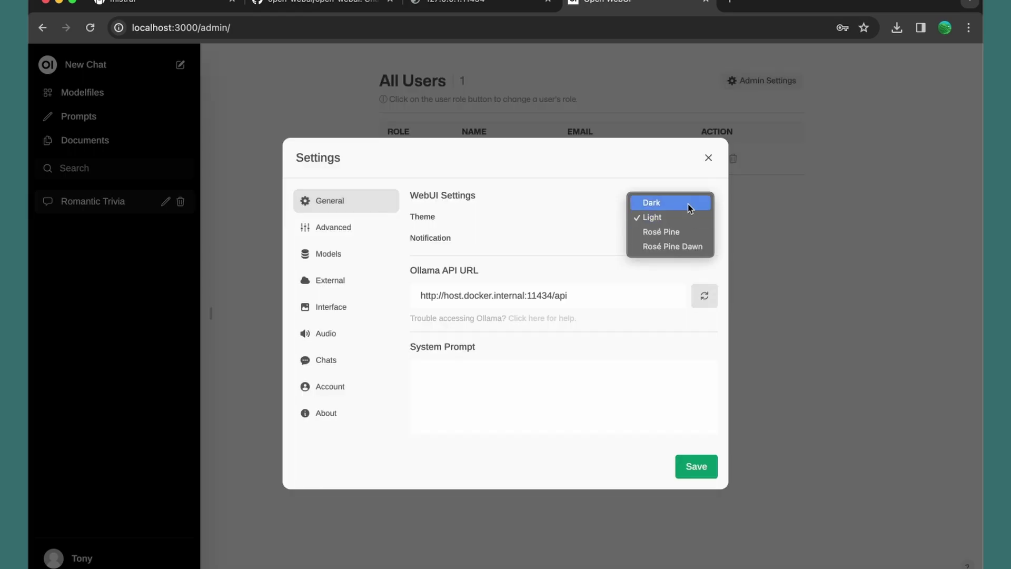
{"action": "left_click", "coordinate": [688, 204]}
{"action": "left_click", "coordinate": [709, 158]}
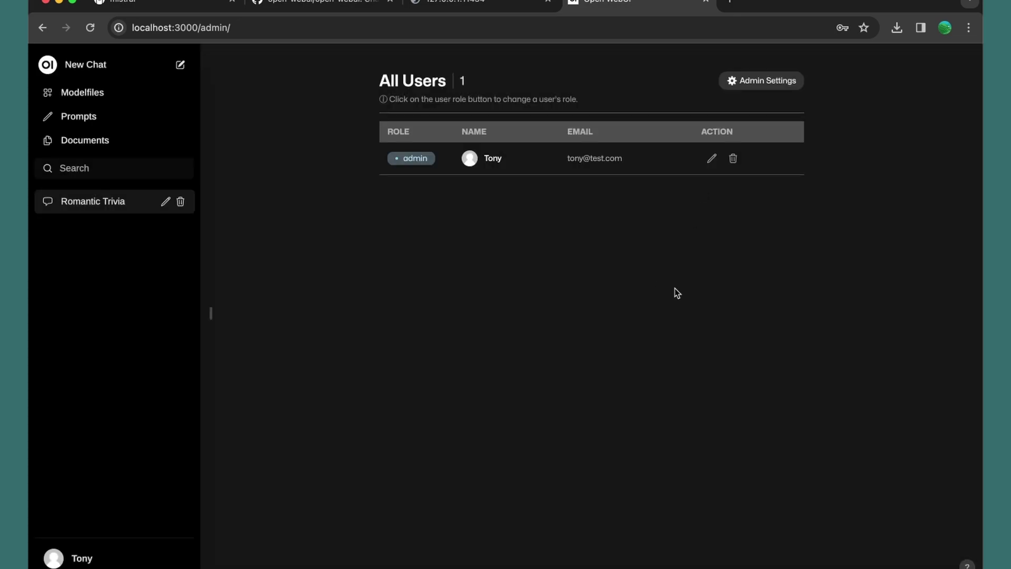